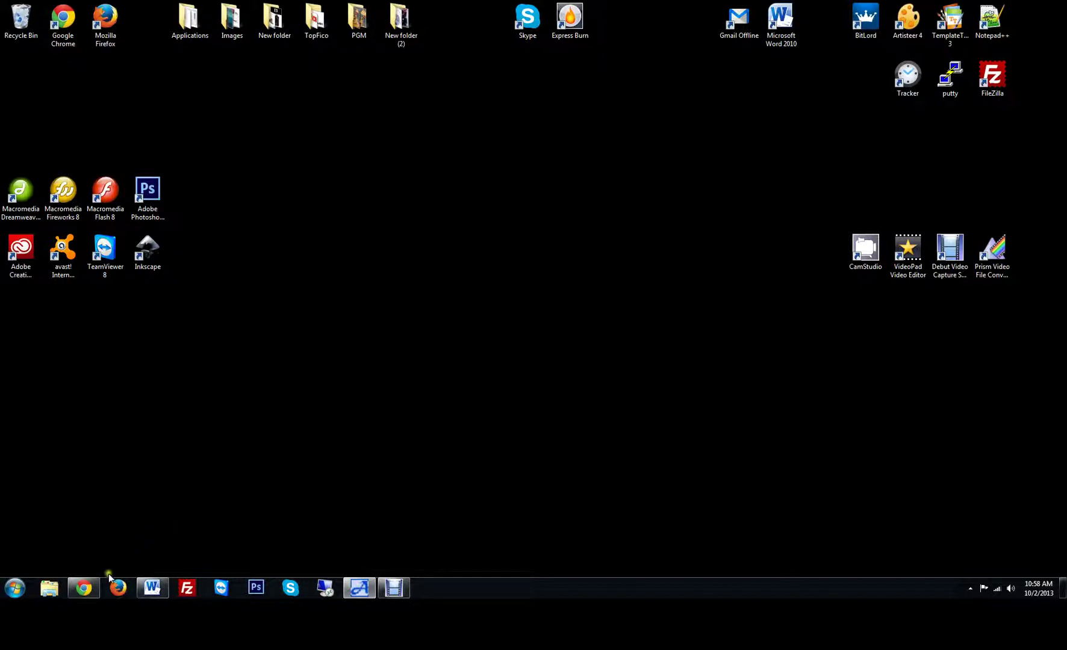
# Bring up the customer's pager-programming email in Gmail and minimise both chat windows
pyautogui.click(84, 587)
pyautogui.click(69, 5)
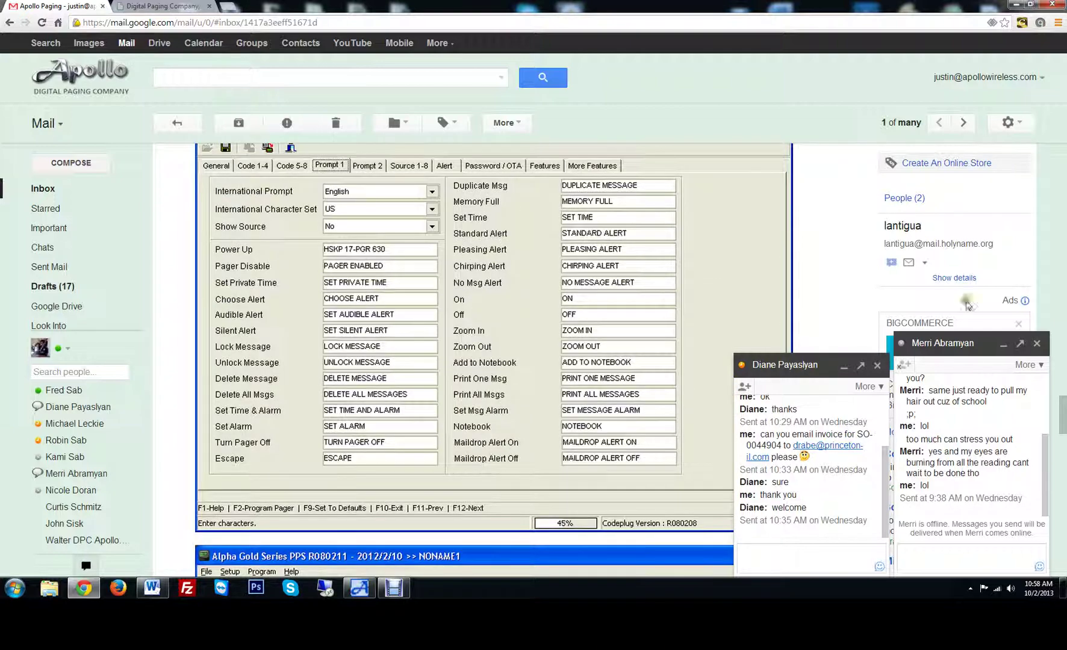
pyautogui.click(843, 365)
pyautogui.click(1003, 343)
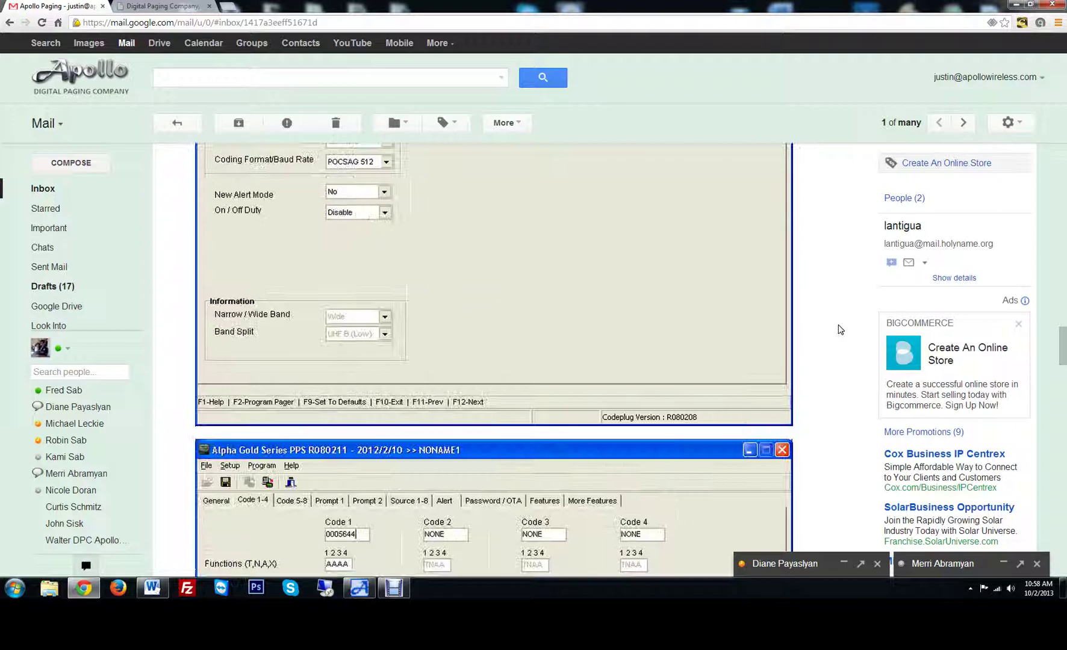
# Scroll the email to the Apollo AFA25 setup screenshot
pyautogui.scroll(15, 841, 330)
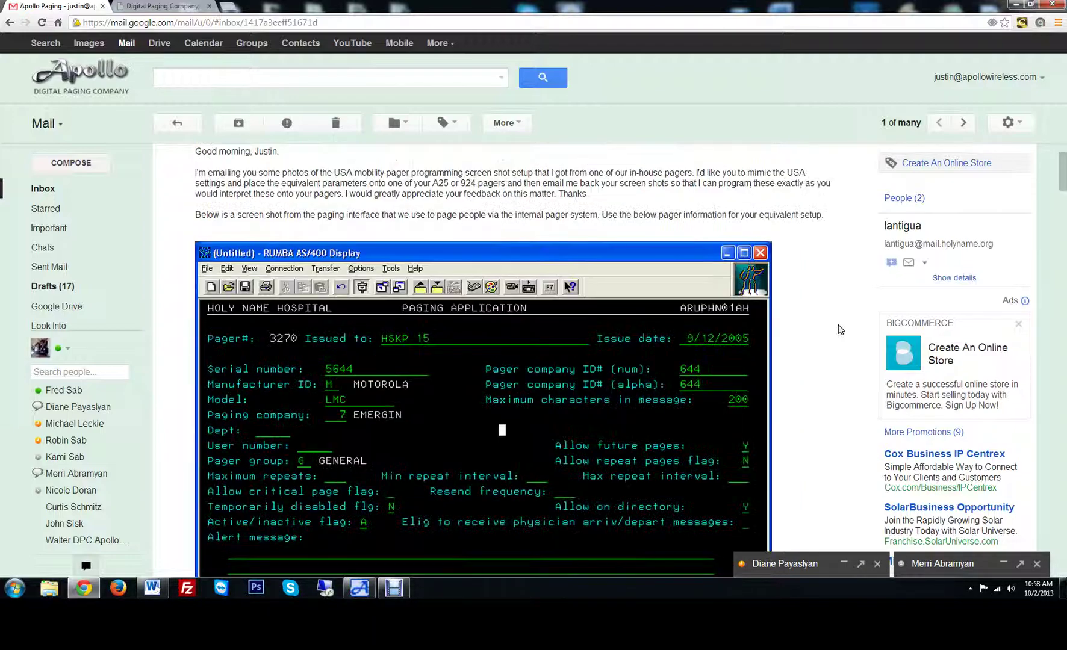
pyautogui.scroll(1, 841, 330)
pyautogui.scroll(-3, 841, 330)
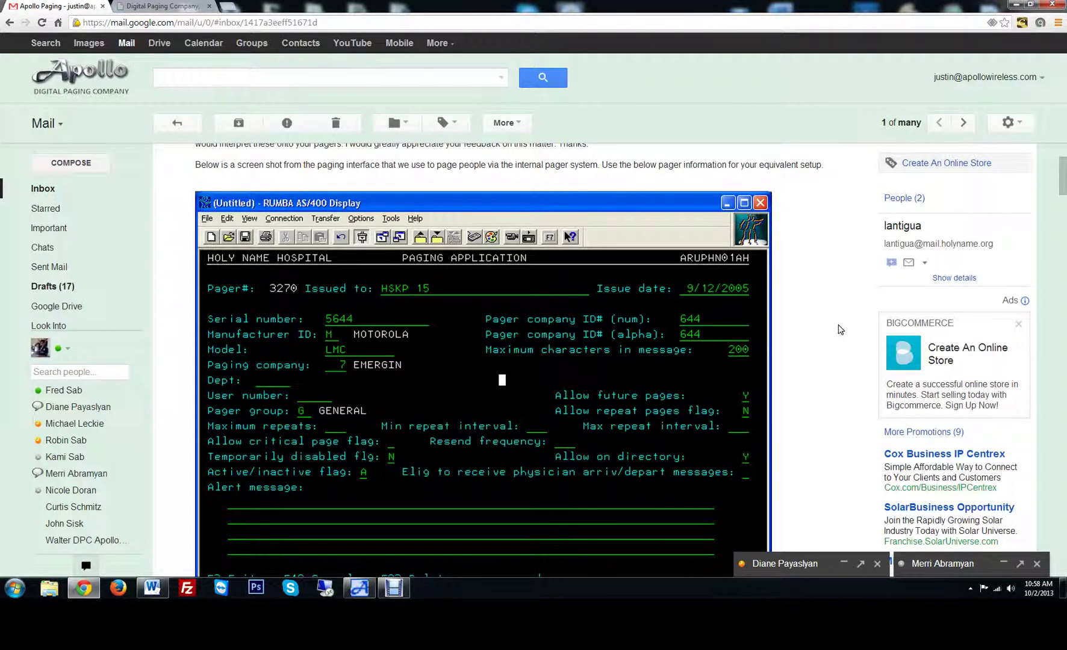
pyautogui.scroll(-2, 841, 329)
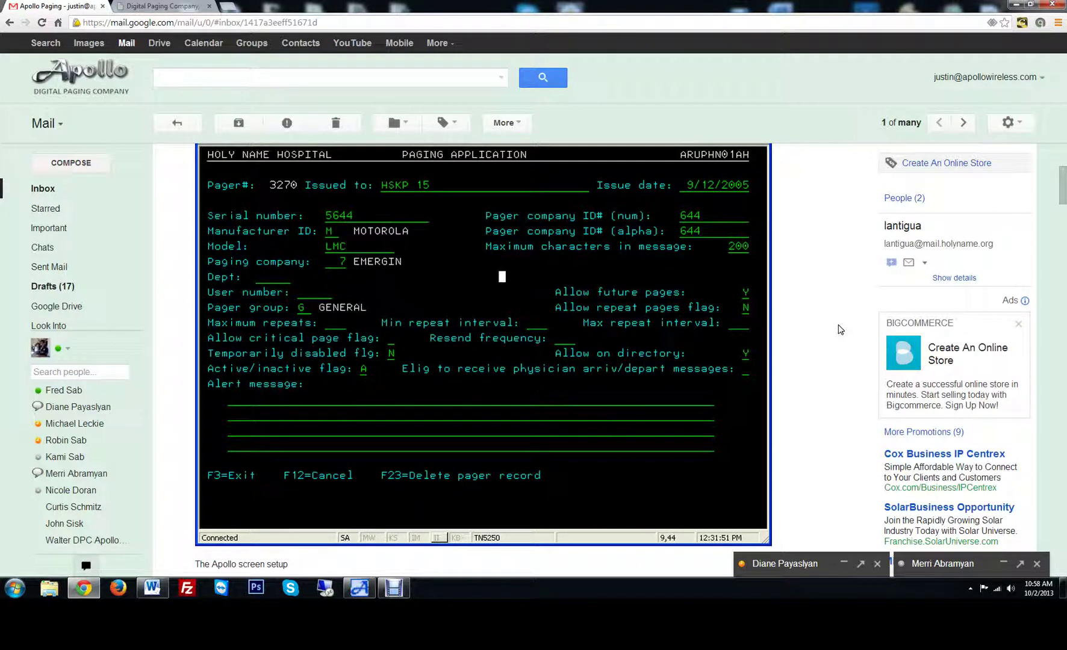
pyautogui.scroll(-1, 841, 329)
pyautogui.scroll(3, 841, 329)
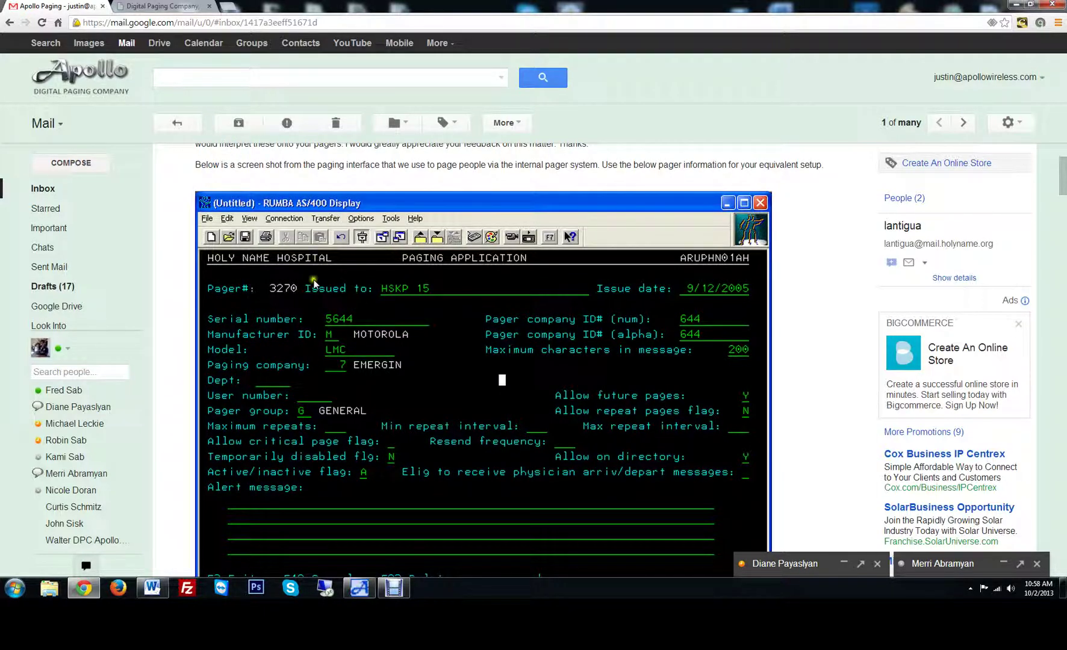
pyautogui.scroll(1, 302, 223)
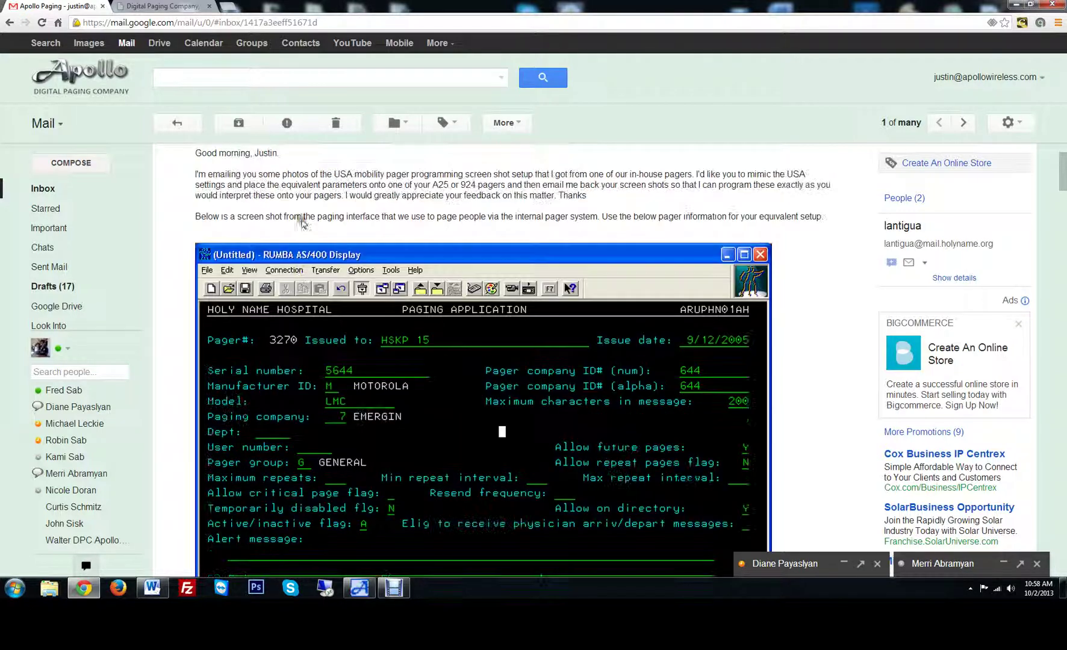
pyautogui.scroll(-2, 432, 371)
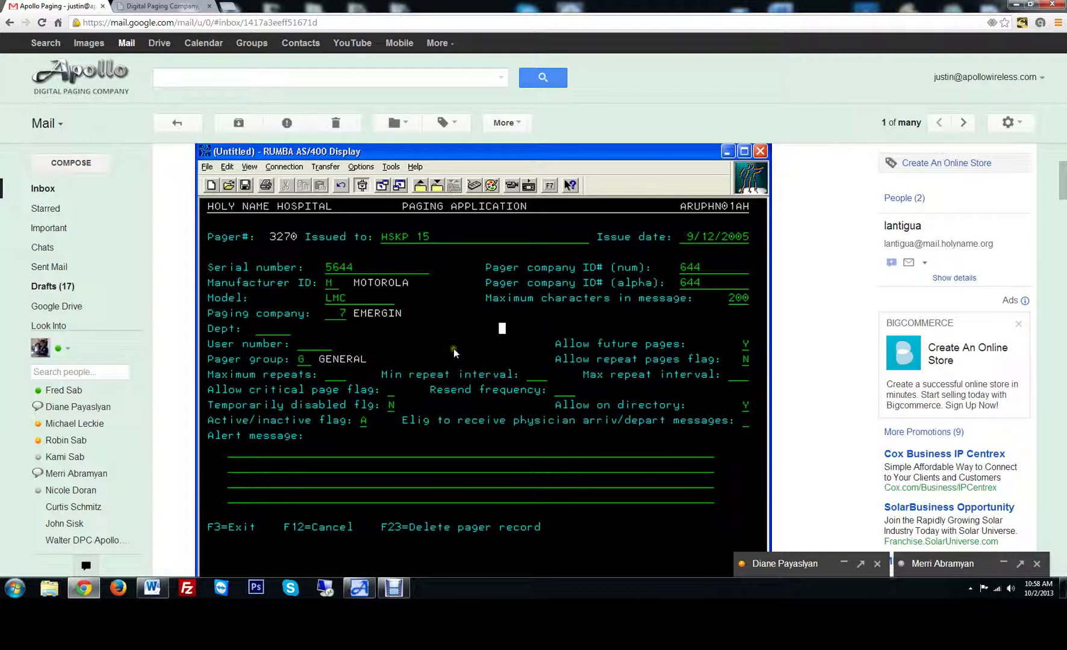
pyautogui.scroll(-8, 453, 349)
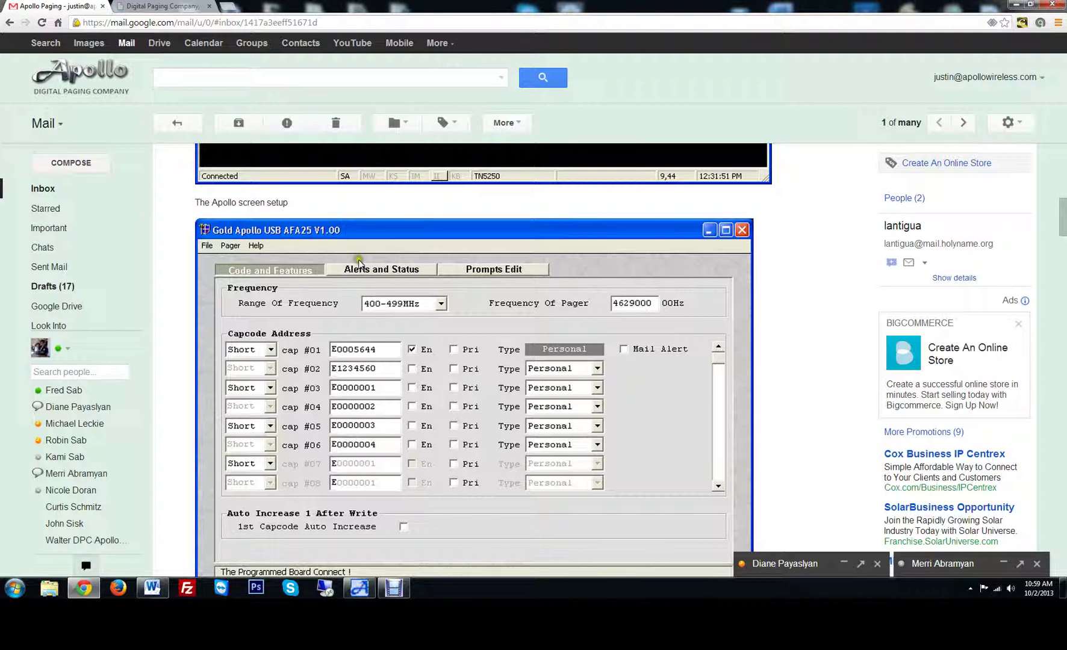
pyautogui.scroll(-1, 509, 342)
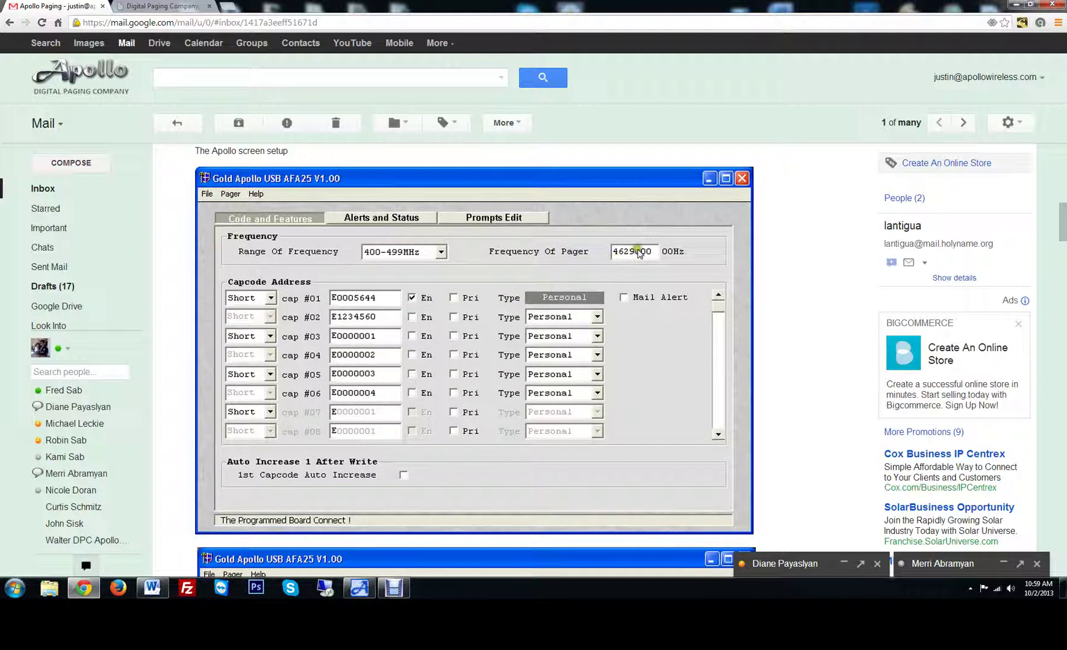
pyautogui.scroll(-2, 633, 312)
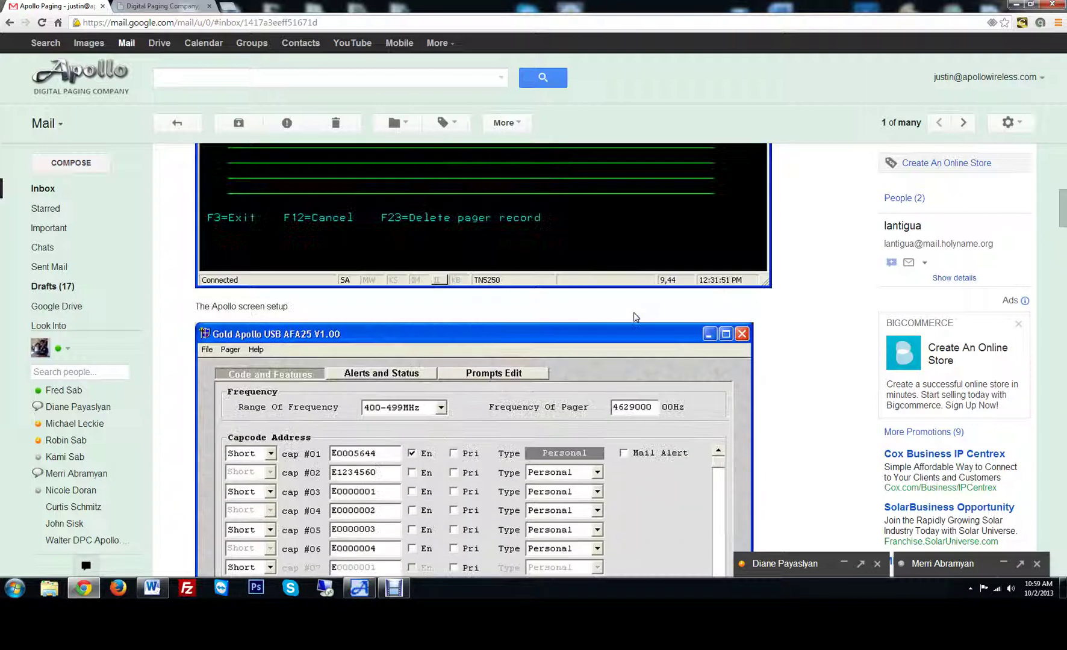
pyautogui.scroll(5, 633, 311)
pyautogui.scroll(-2, 319, 337)
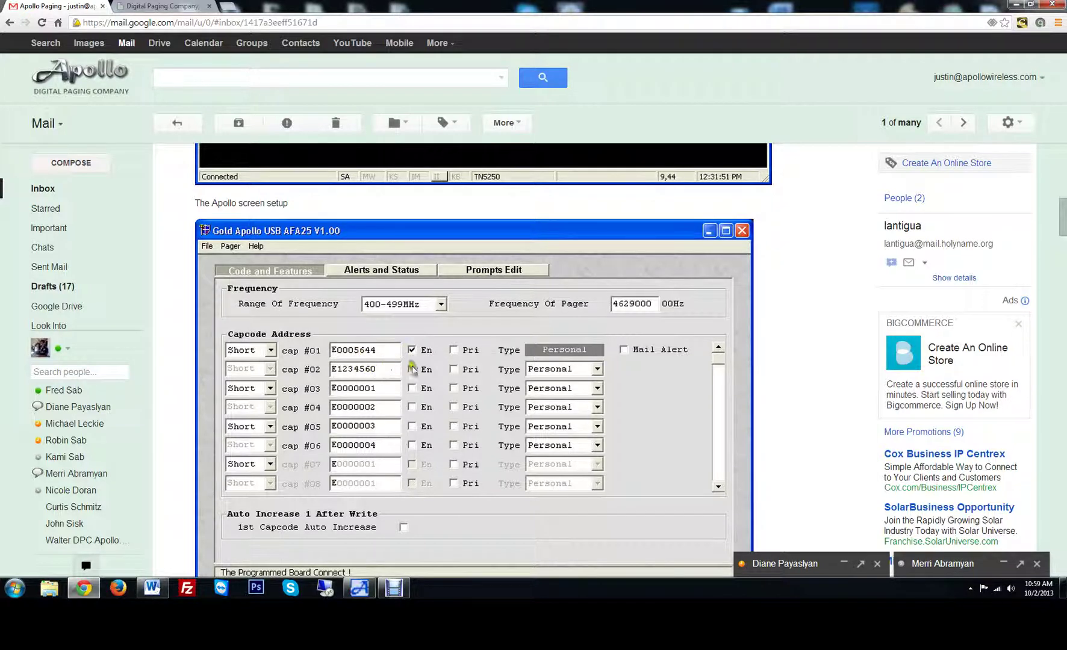
pyautogui.scroll(-4, 367, 358)
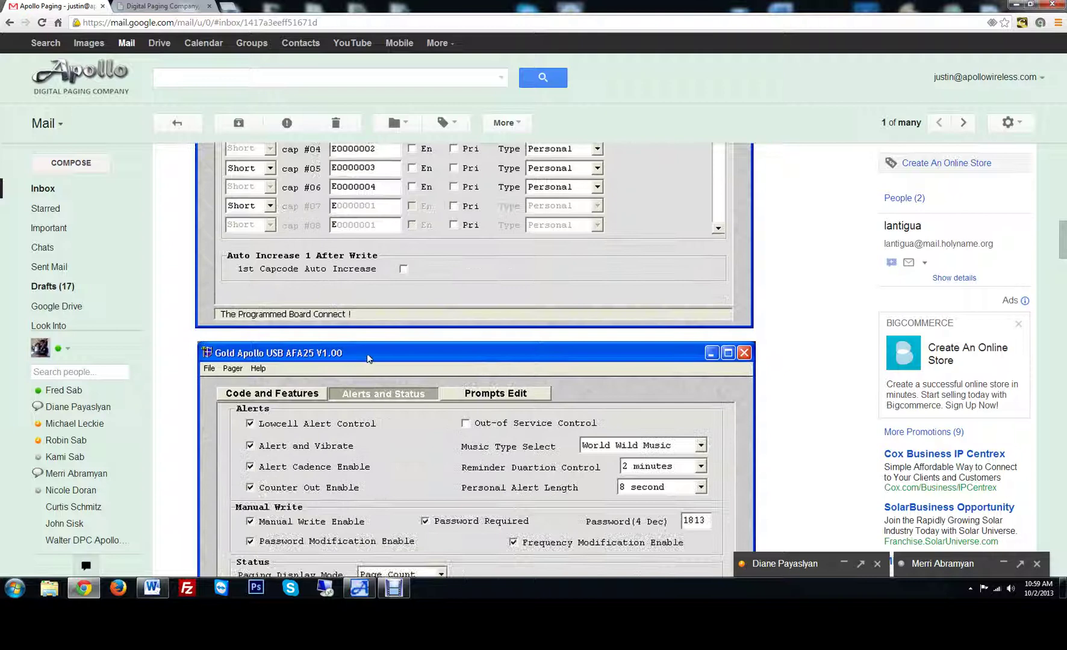
pyautogui.scroll(2, 367, 354)
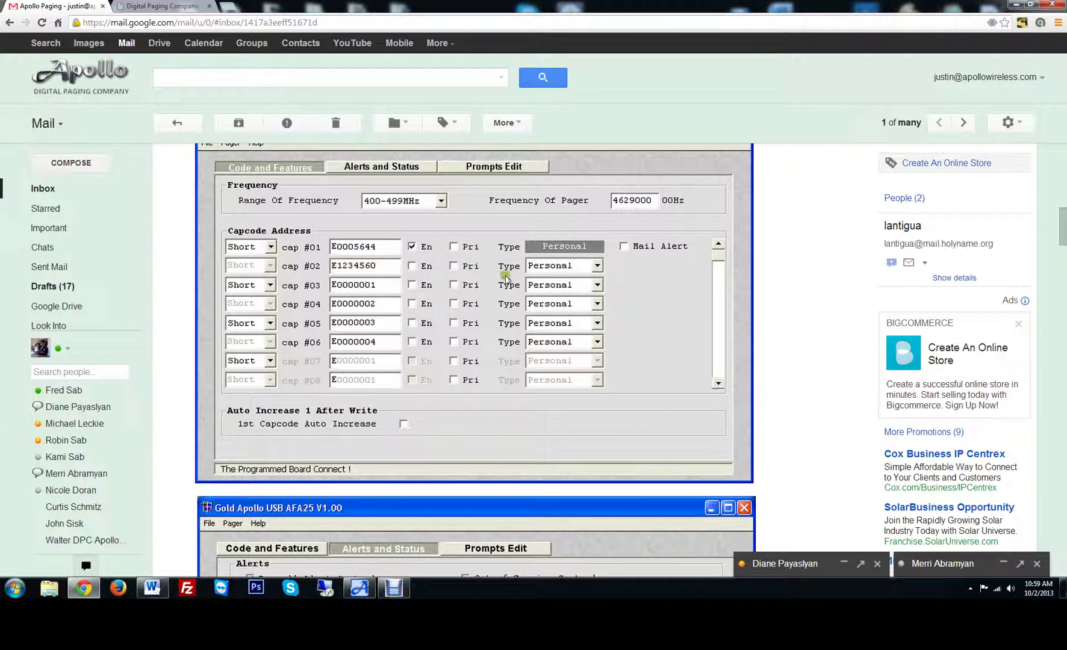
pyautogui.scroll(-3, 426, 300)
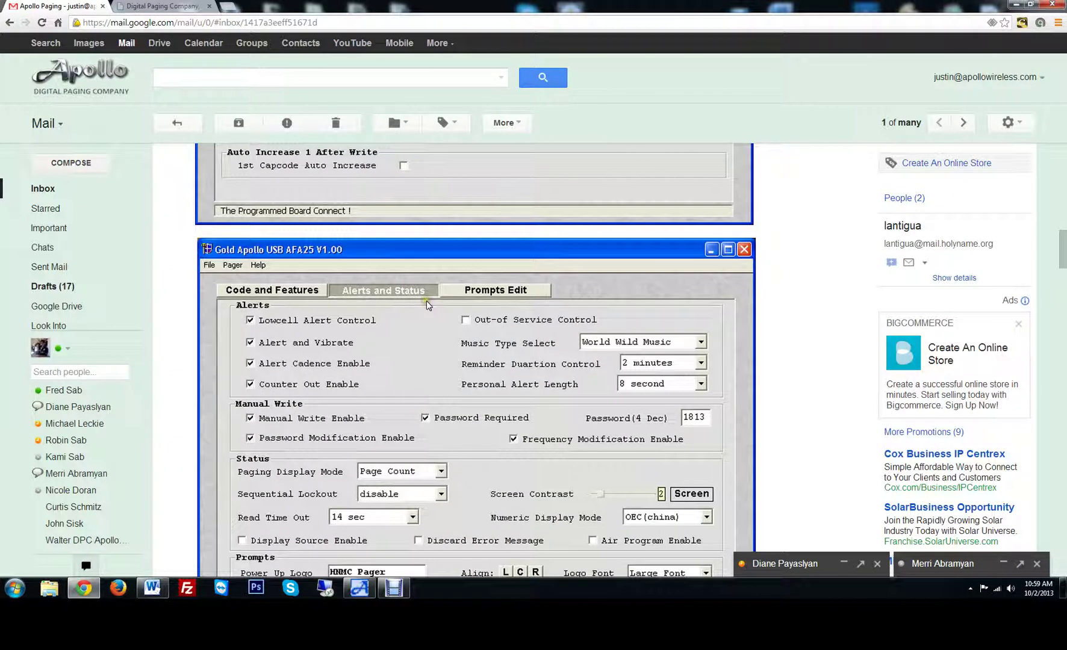
pyautogui.scroll(3, 407, 302)
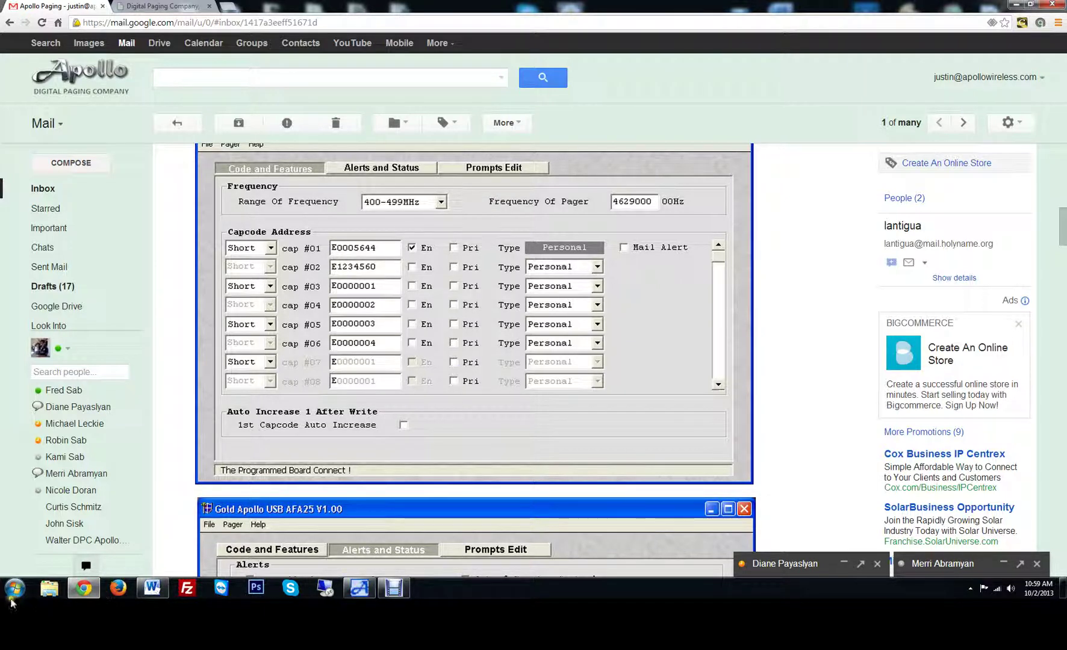
pyautogui.scroll(-12, 786, 385)
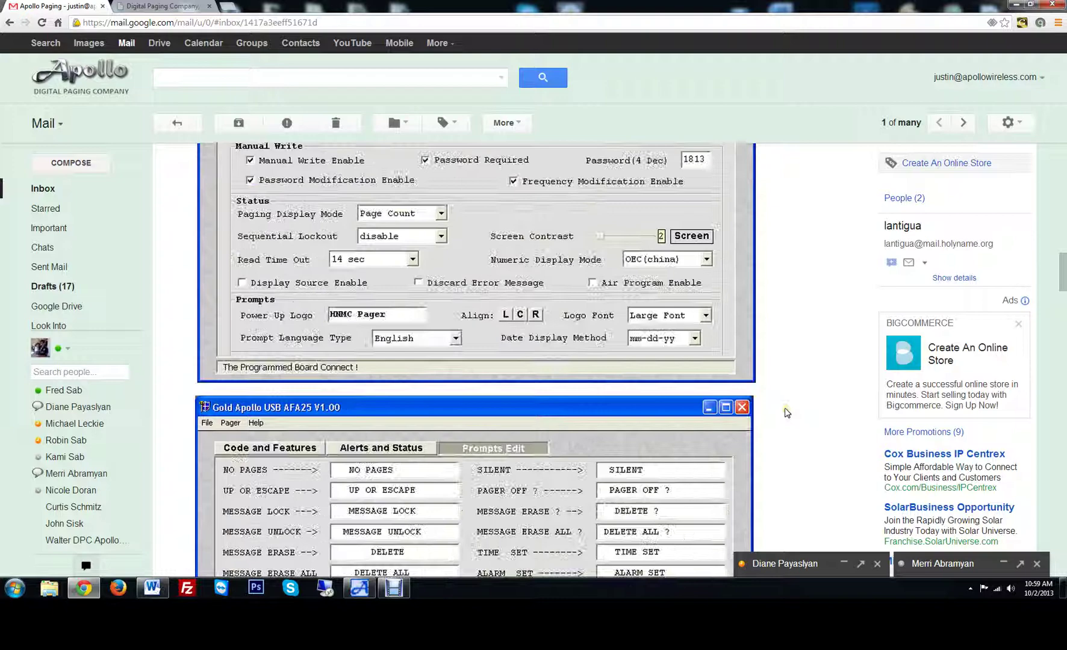
# Scroll through the Alpha Gold screenshots past the capcode list and AFA25 Alerts and Status settings
pyautogui.scroll(-8, 784, 412)
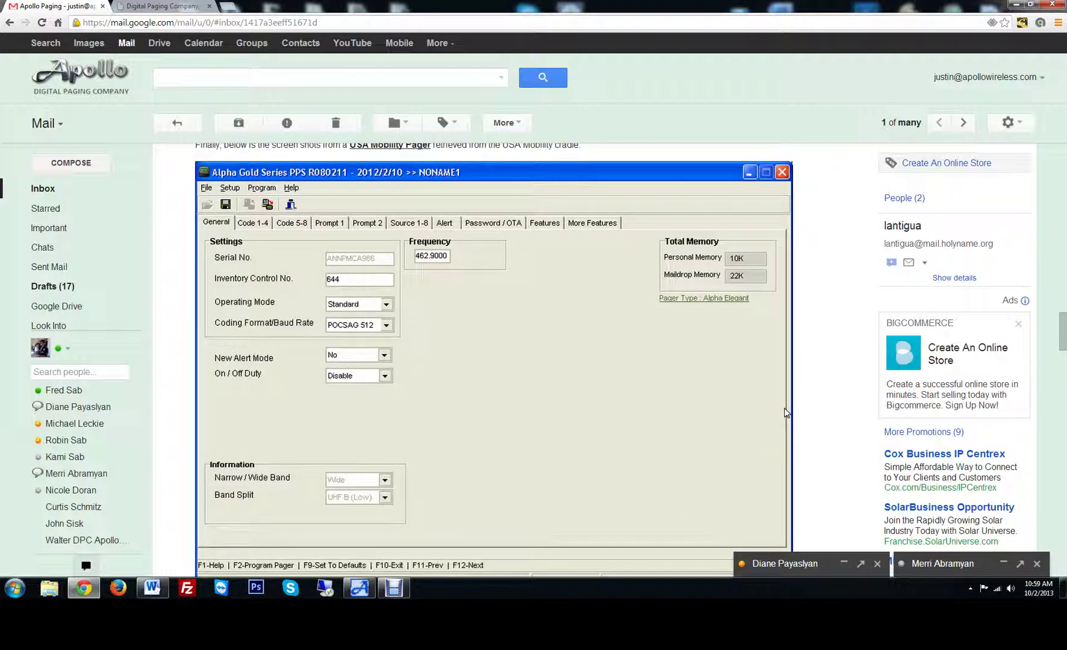
pyautogui.scroll(1, 784, 414)
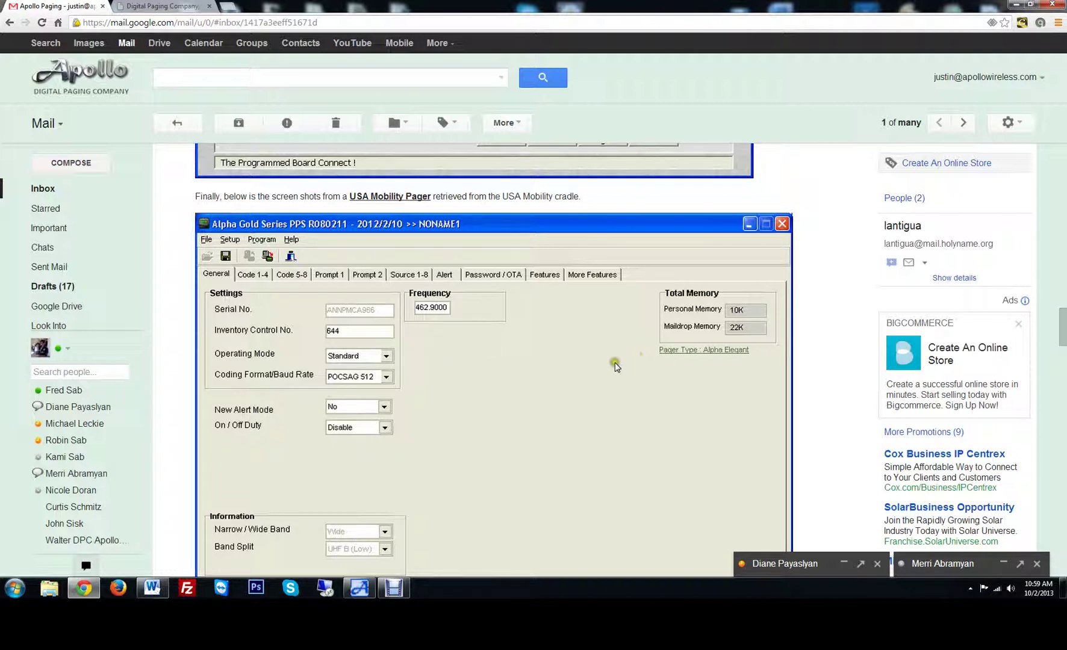
pyautogui.scroll(-6, 615, 362)
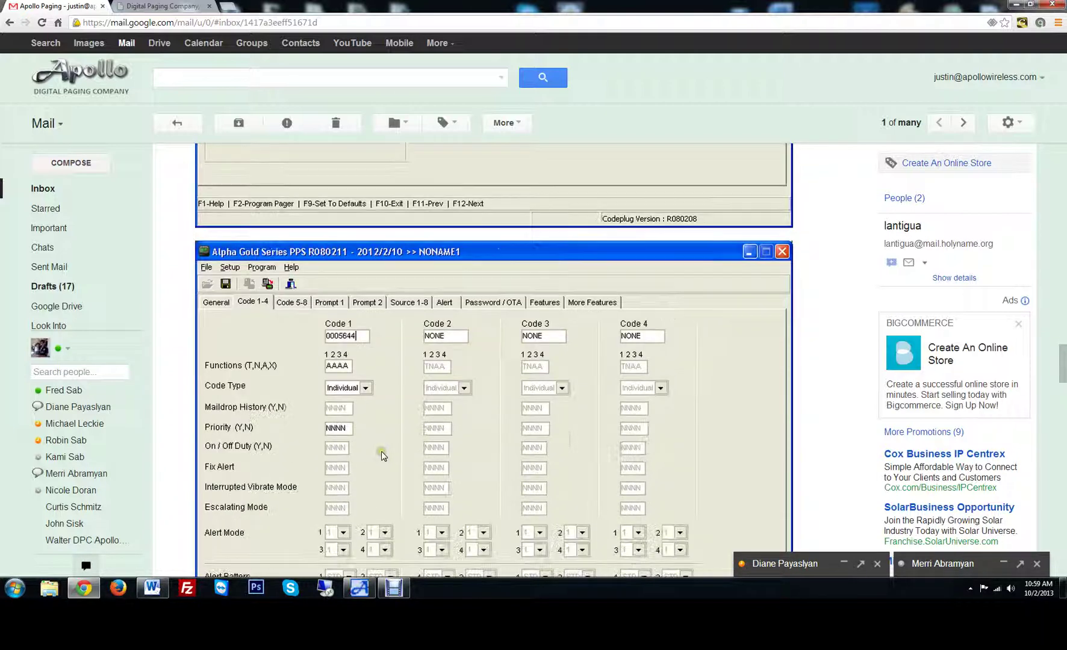
pyautogui.scroll(-2, 382, 456)
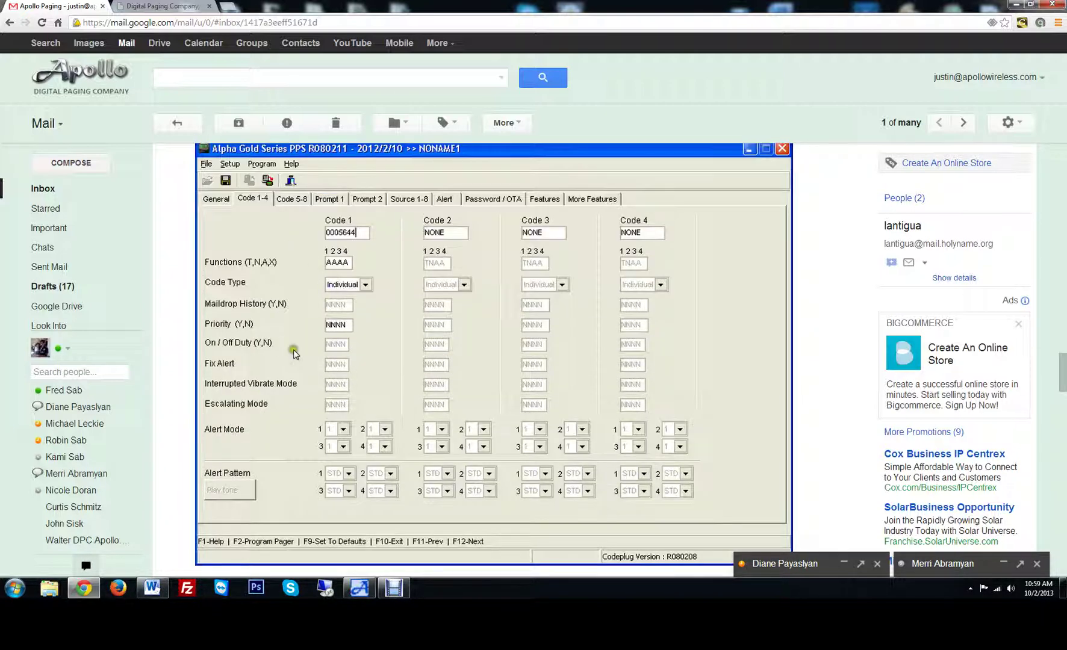
pyautogui.scroll(-2, 240, 359)
pyautogui.scroll(-15, 241, 359)
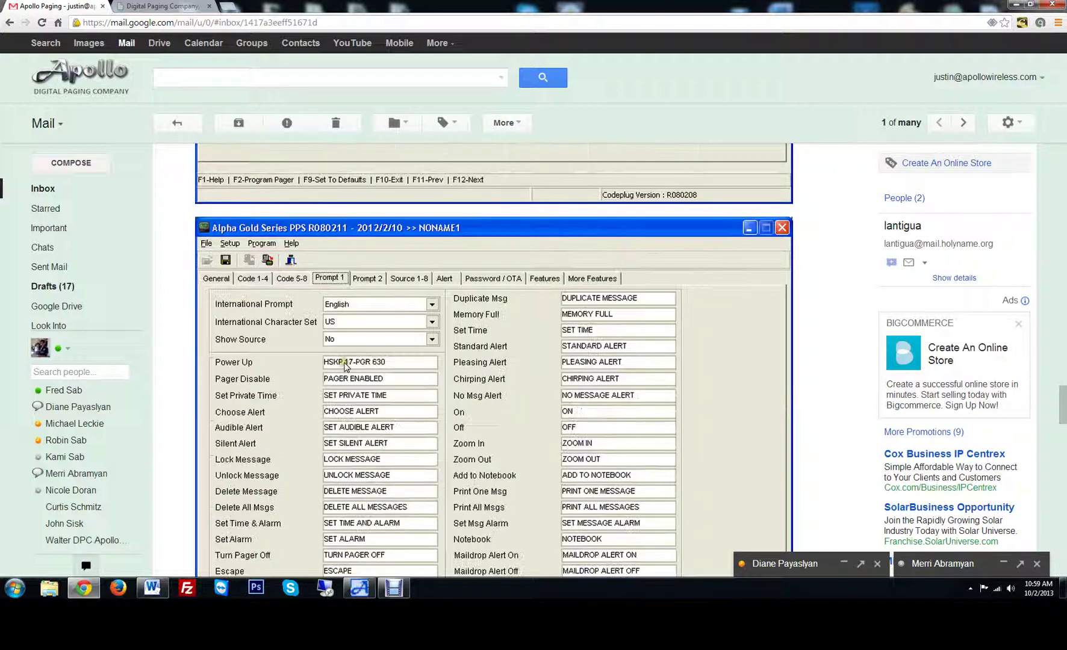
pyautogui.scroll(-10, 345, 367)
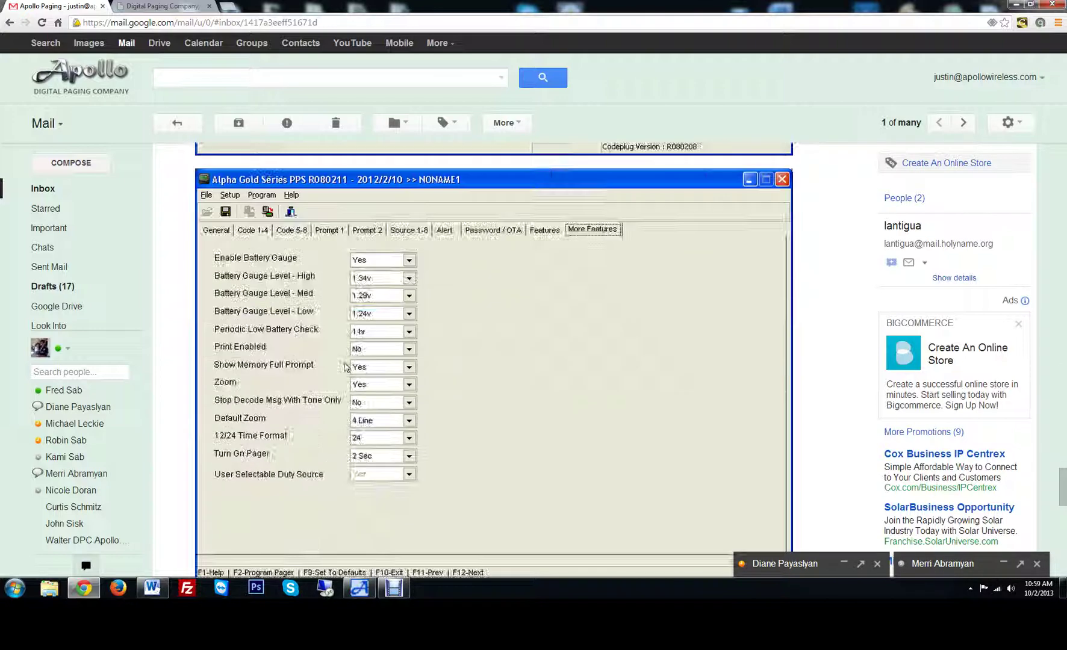
pyautogui.scroll(-5, 346, 367)
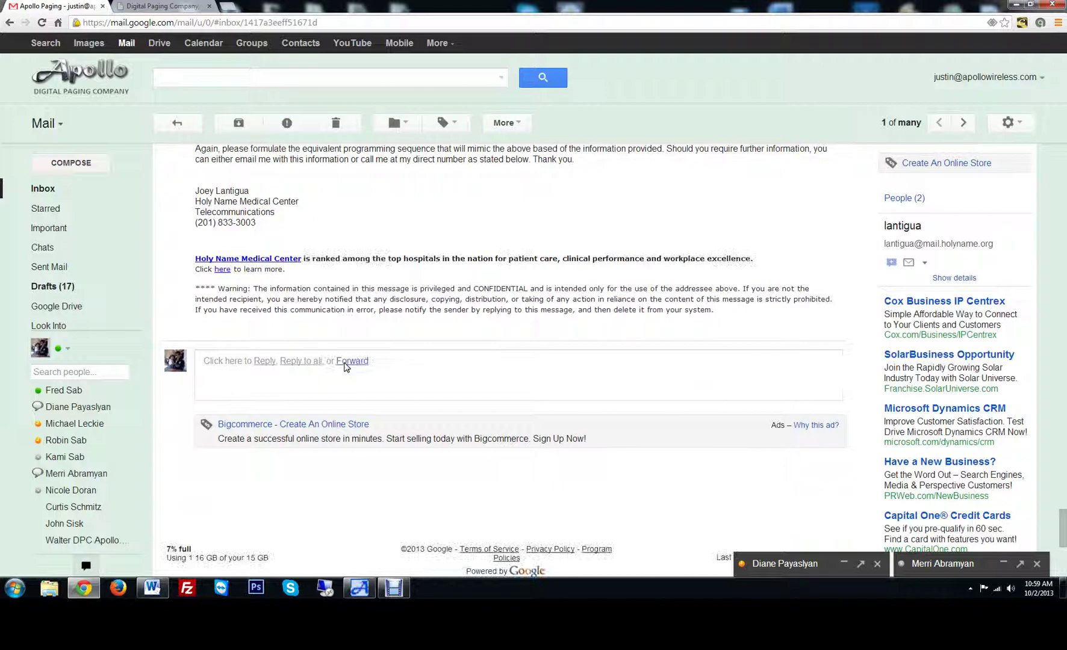
pyautogui.scroll(12, 352, 425)
pyautogui.scroll(20, 512, 301)
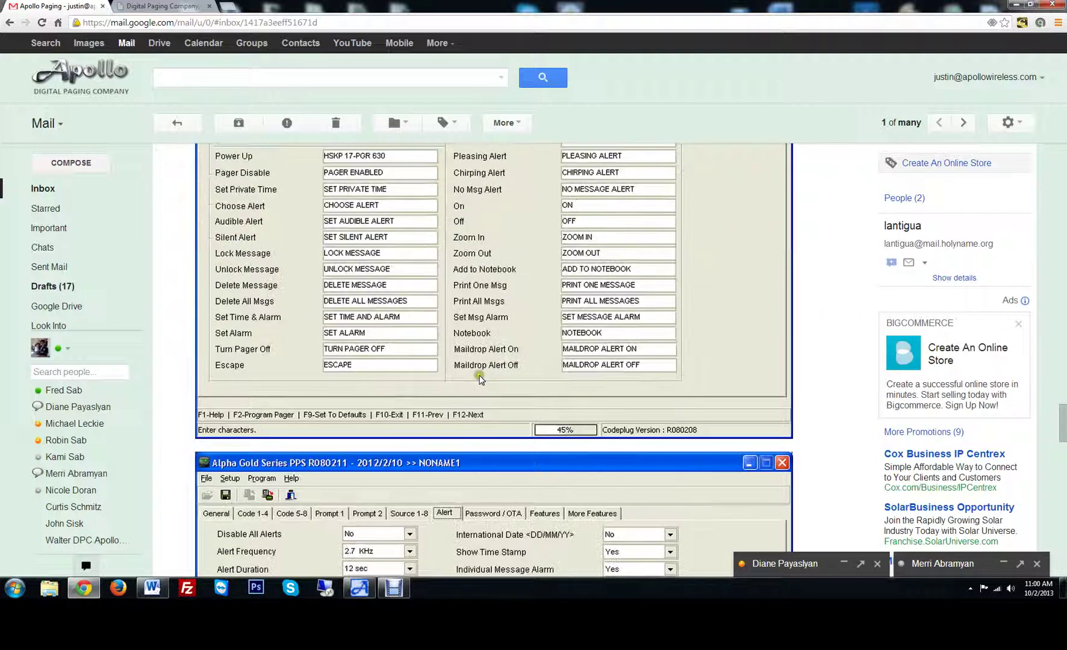
pyautogui.scroll(20, 481, 380)
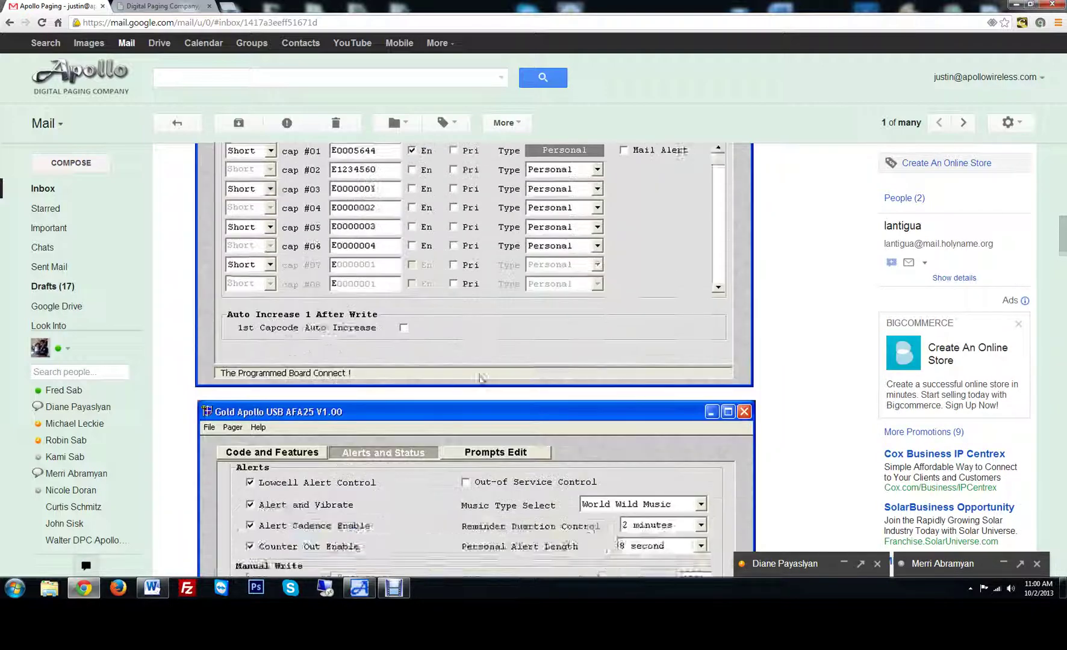
# Go to the Apollo Wireless support page's USB cradle programming software downloads
pyautogui.click(167, 7)
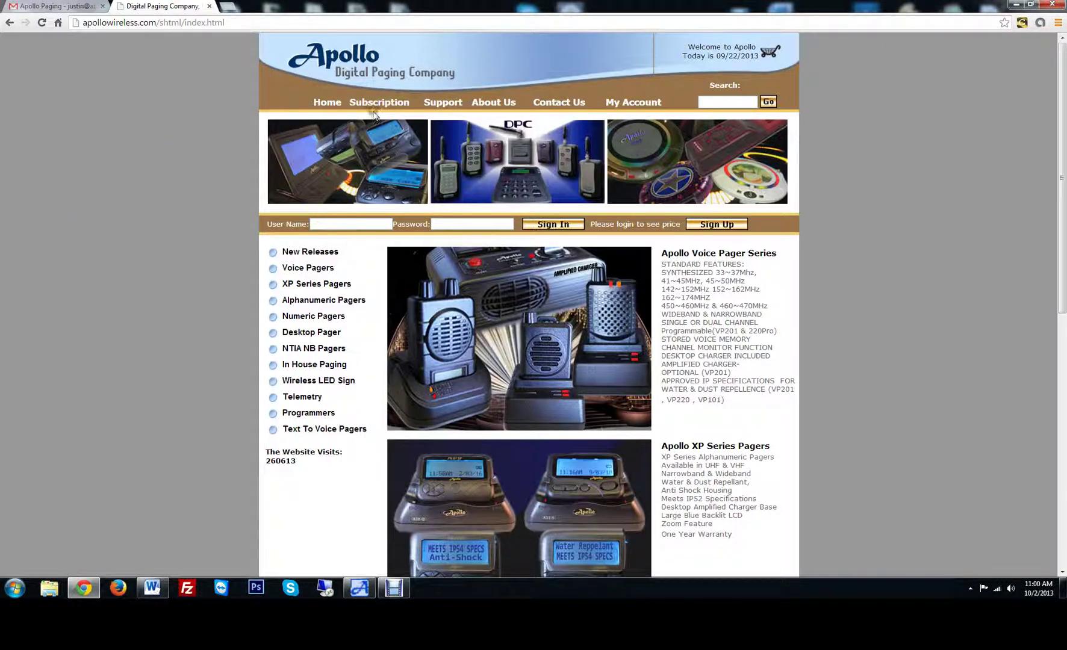
pyautogui.click(431, 103)
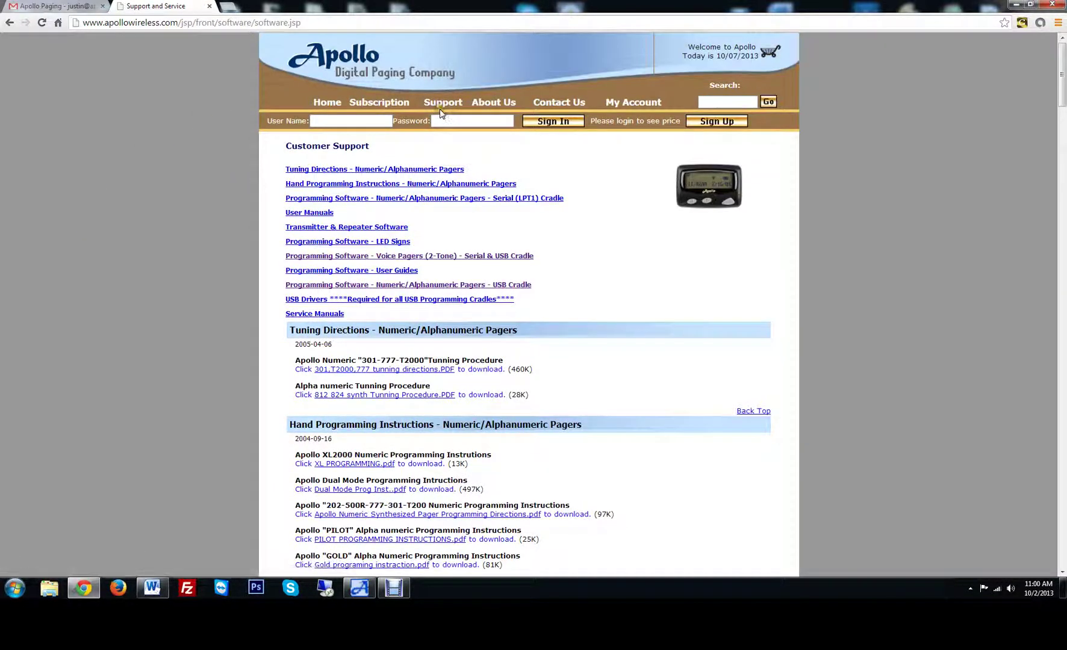
pyautogui.click(354, 287)
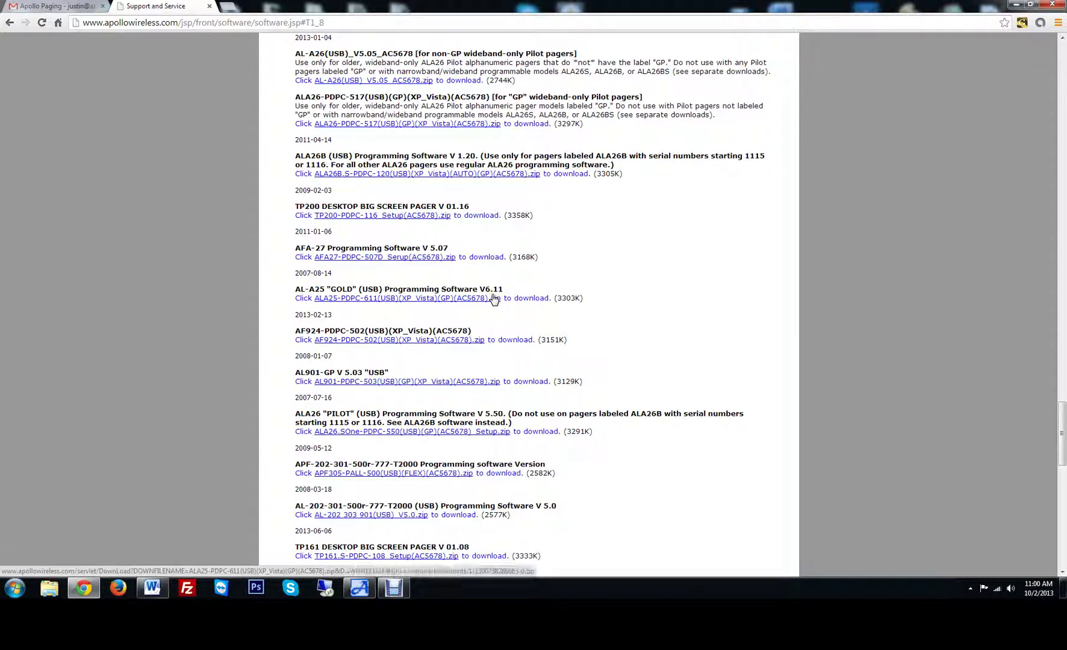
# Download the AL-A25 "GOLD" (USB) Programming Software V6.11 zip, ALA25-PDPC-611
pyautogui.scroll(-3, 494, 299)
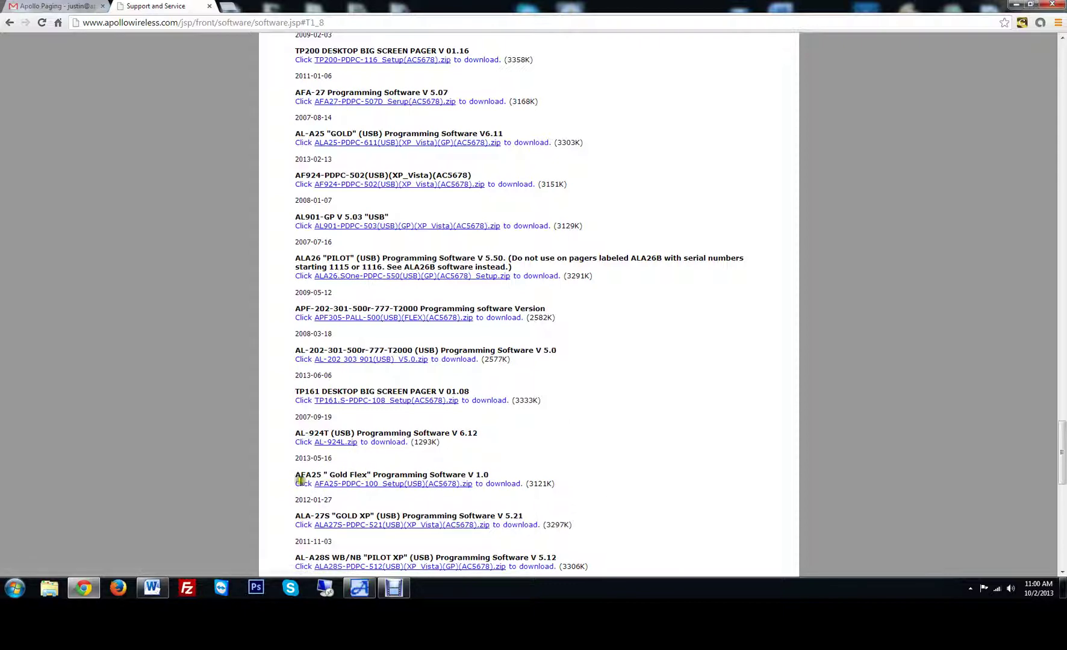
pyautogui.moveTo(300, 480); pyautogui.dragTo(548, 450)
pyautogui.click(546, 448)
pyautogui.scroll(2, 442, 239)
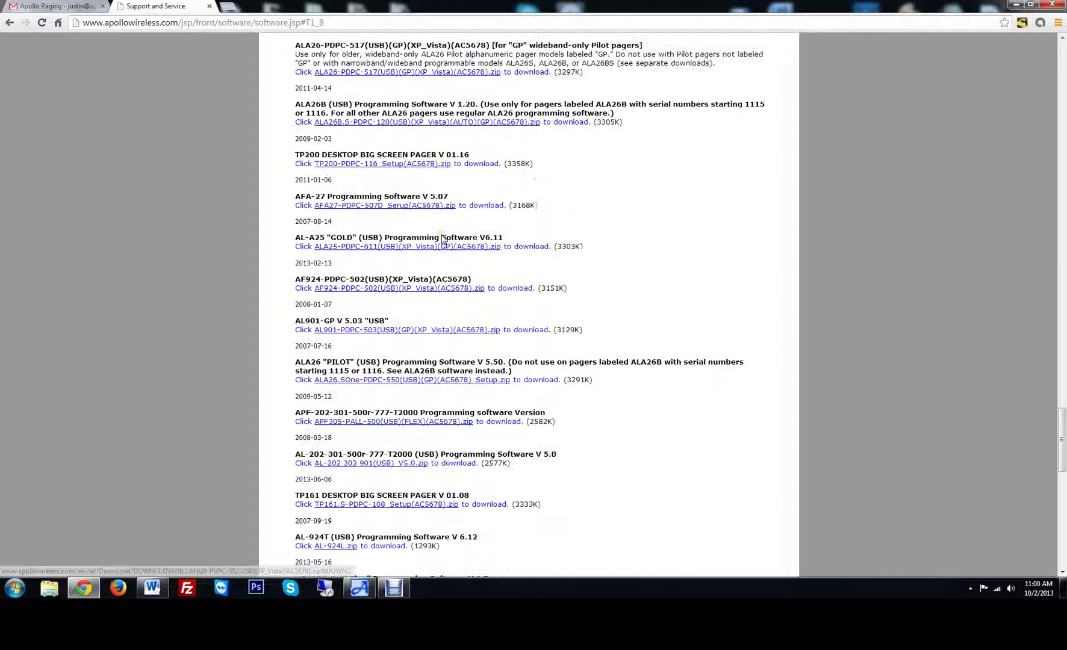
pyautogui.scroll(1, 433, 237)
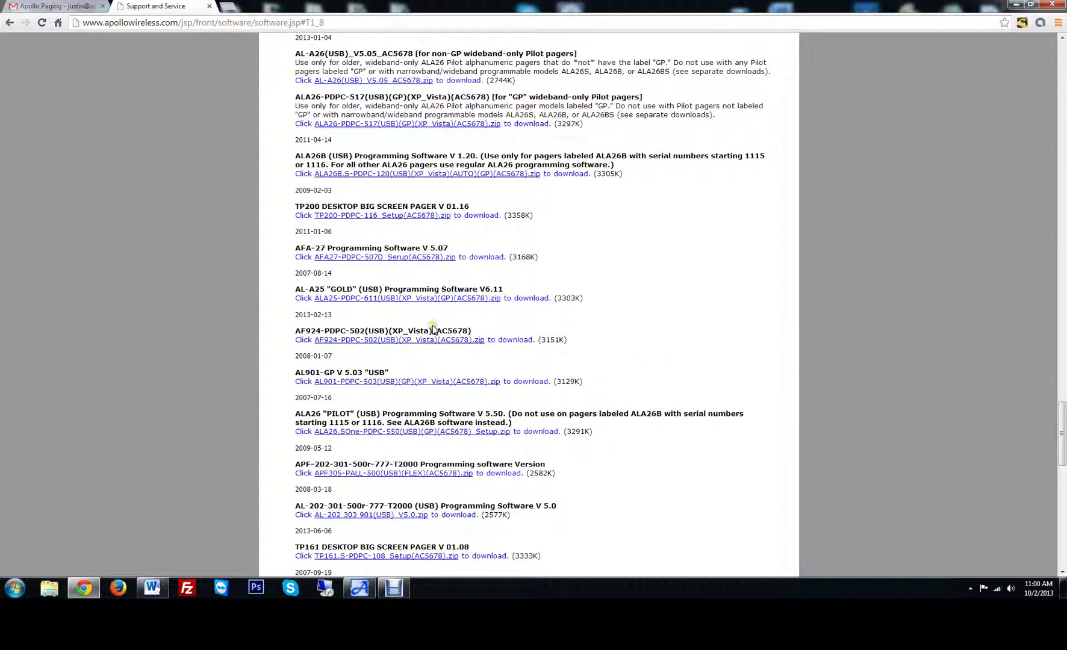
pyautogui.click(425, 299)
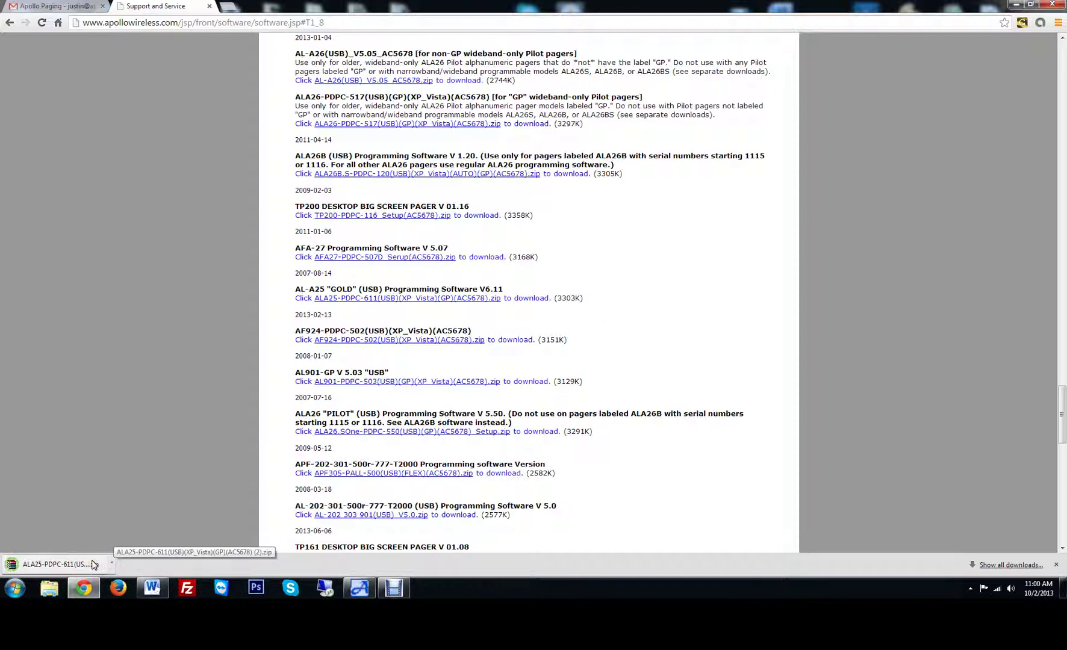
# Open the downloaded zip in WinRAR and run setup.exe
pyautogui.click(91, 562)
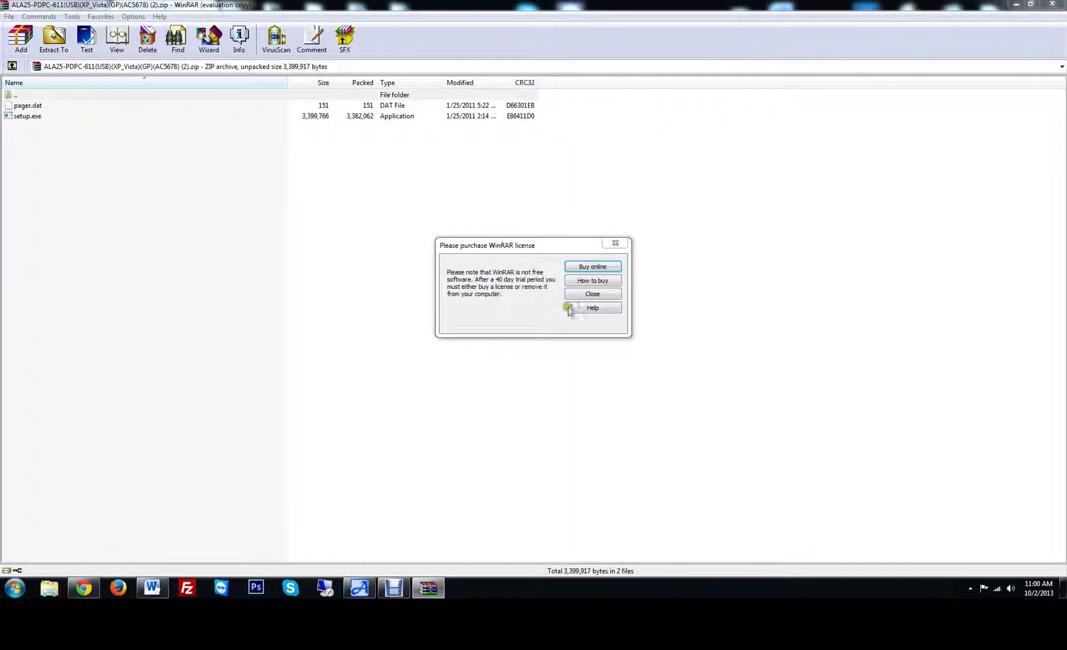
pyautogui.click(590, 295)
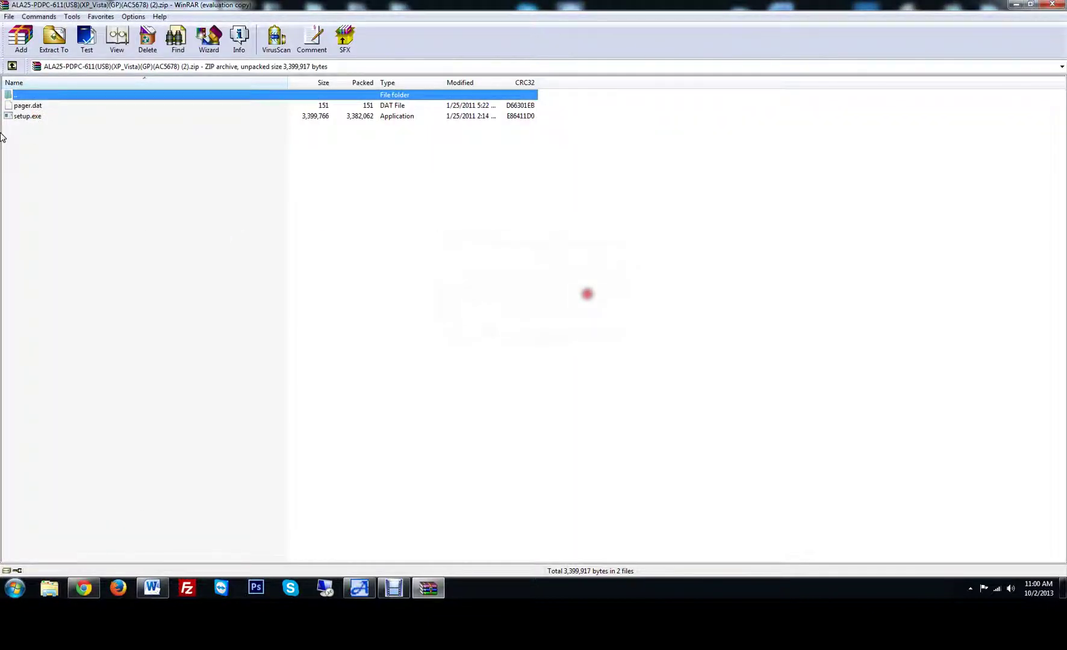
pyautogui.click(36, 117)
pyautogui.doubleClick(36, 117)
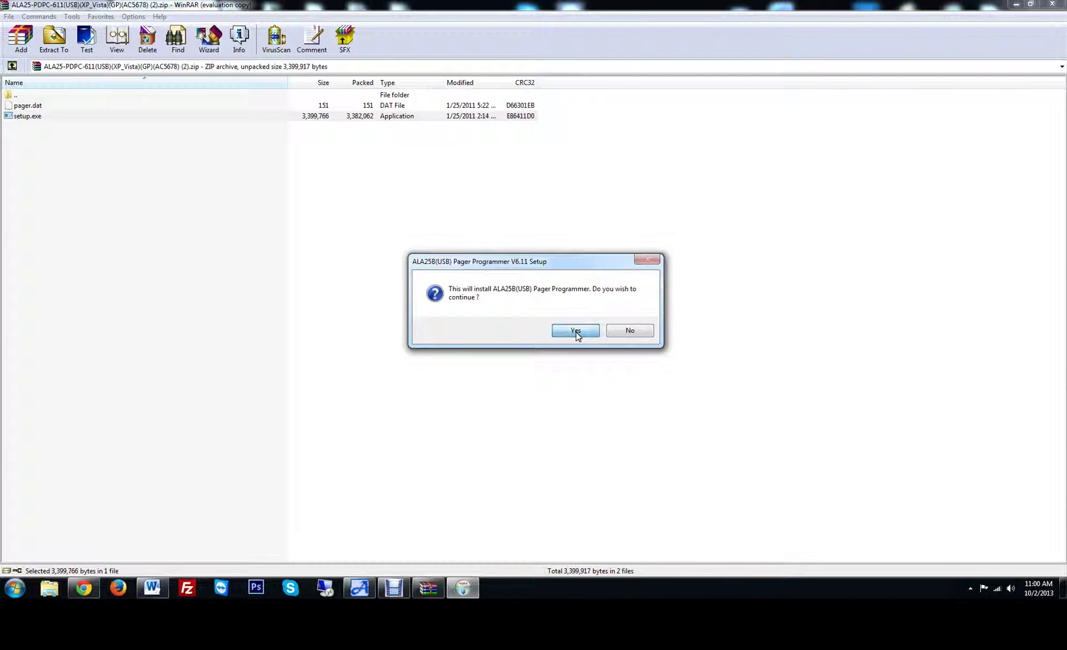
# Install the ALA25B(USB) Pager Programmer with default user information and install folder
pyautogui.click(576, 332)
pyautogui.click(595, 381)
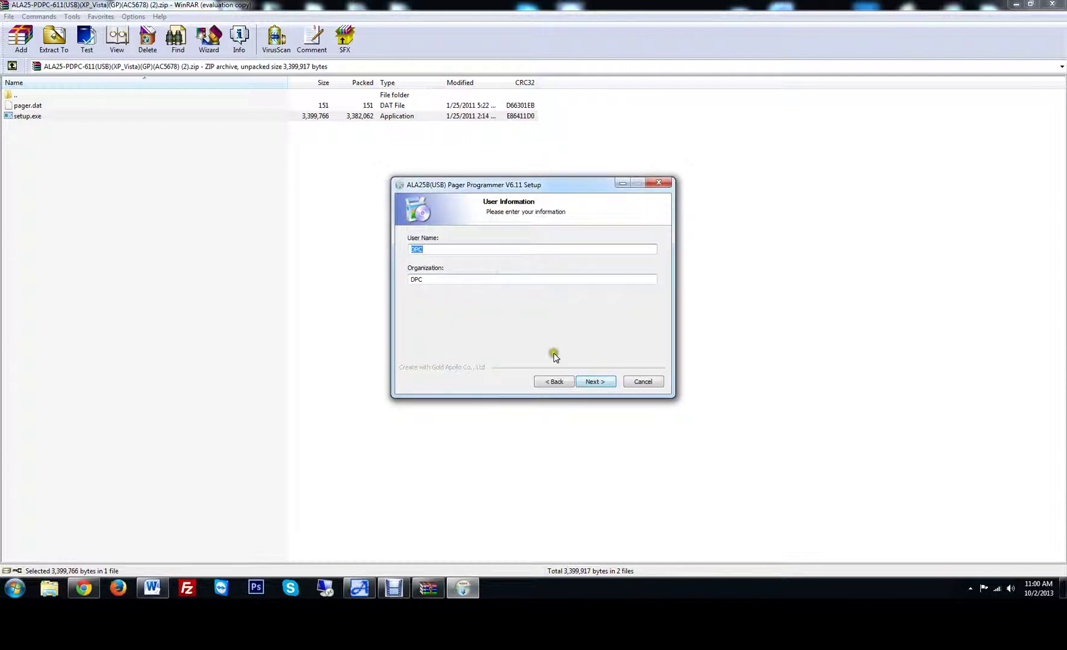
pyautogui.click(601, 385)
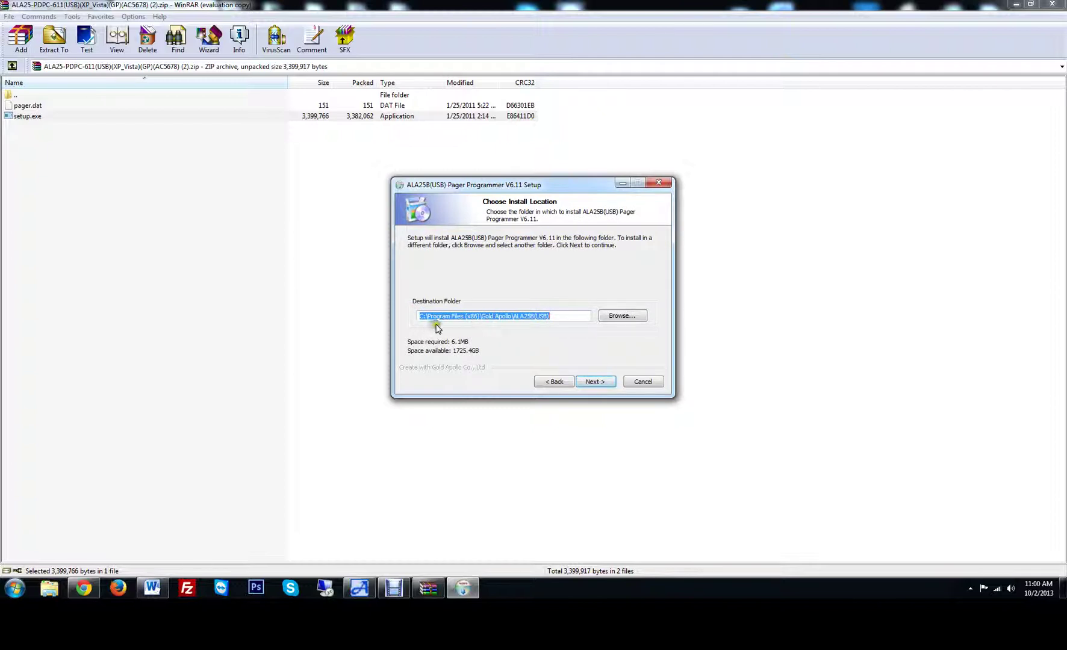
pyautogui.click(603, 383)
pyautogui.click(603, 384)
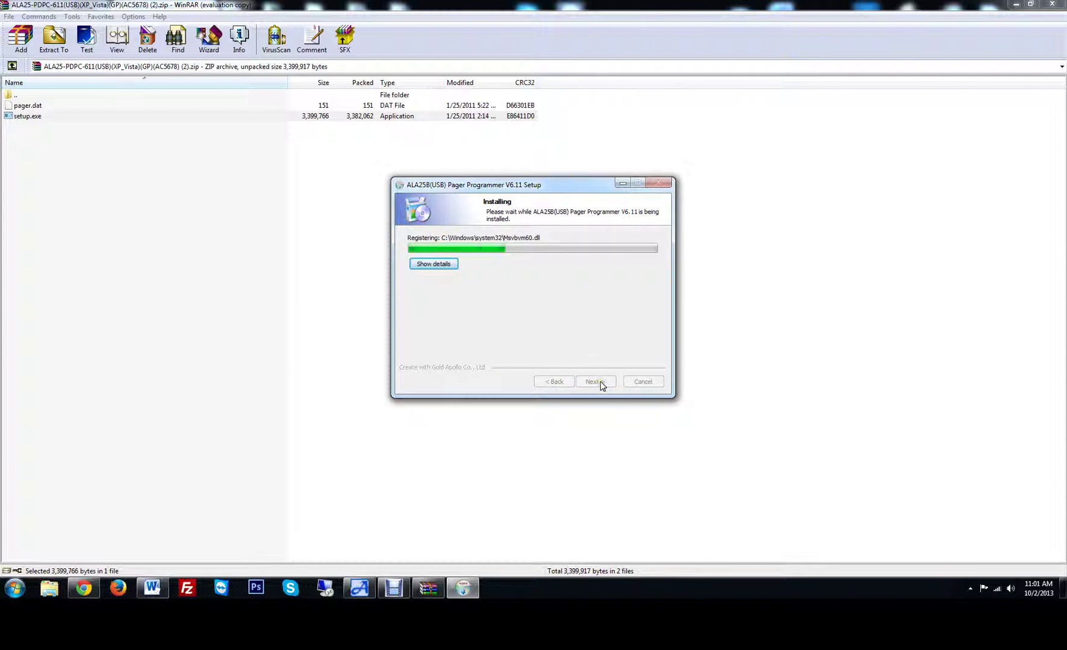
pyautogui.click(595, 383)
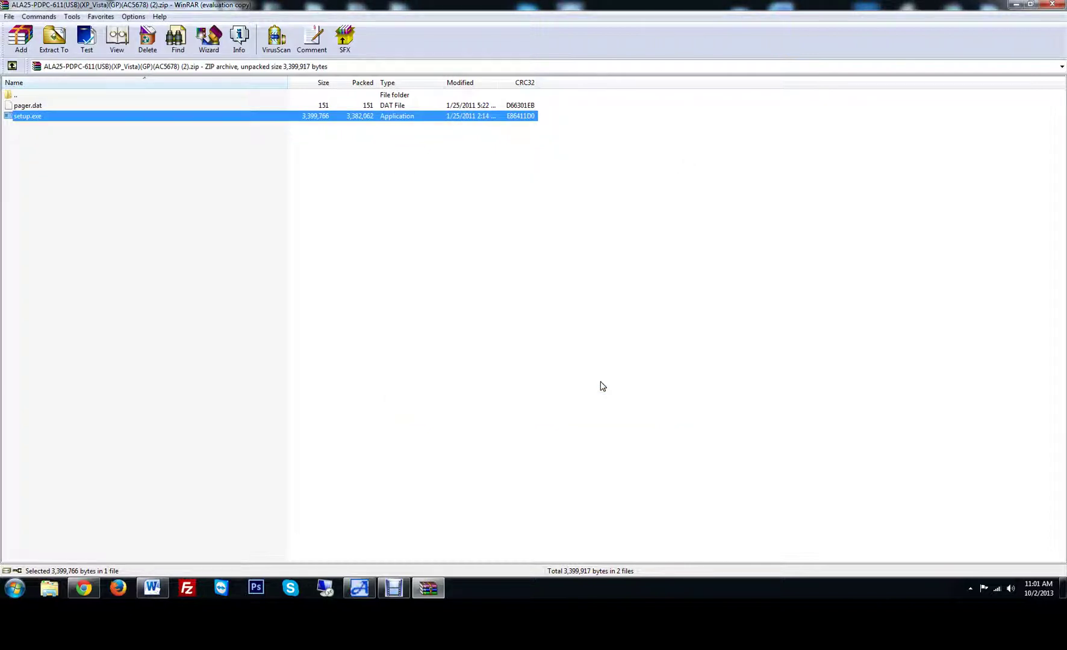
# Close WinRAR and launch ALA25B(USB) Pager Programmer from the Start menu's Gold Apollo folder
pyautogui.click(1052, 4)
pyautogui.click(1017, 6)
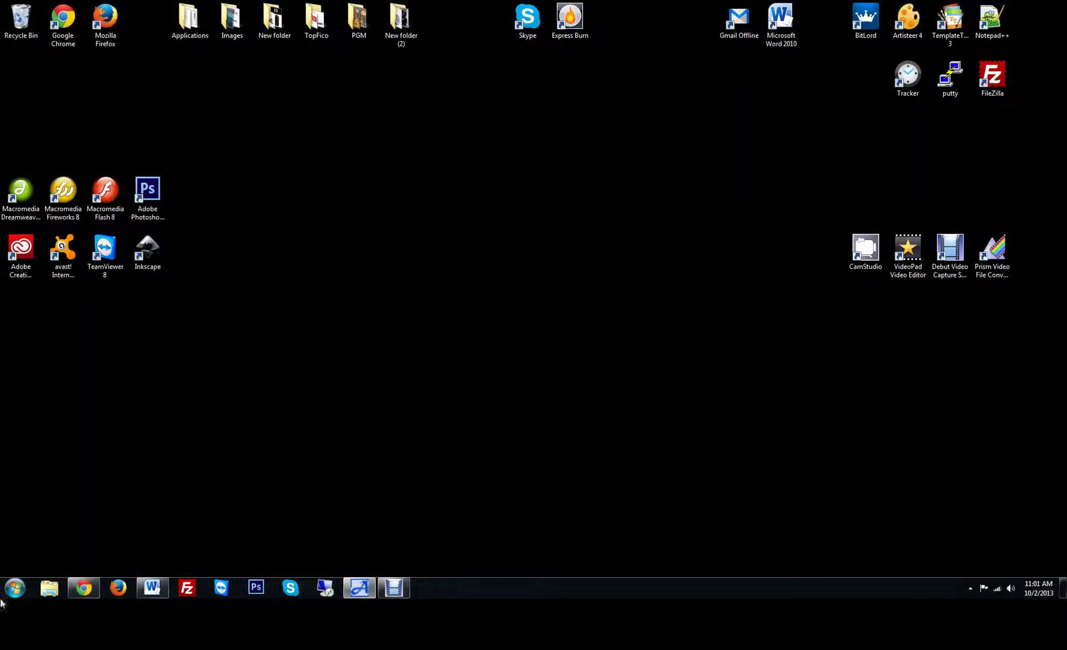
pyautogui.click(2, 601)
pyautogui.click(46, 541)
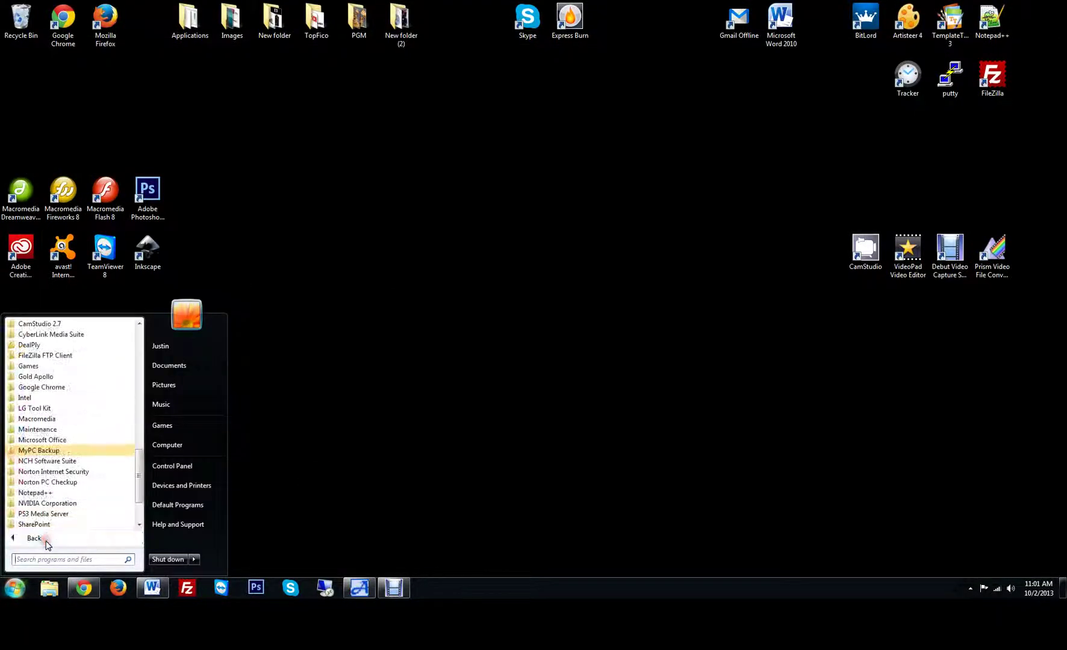
pyautogui.moveTo(138, 480)
pyautogui.mouseDown()
pyautogui.moveTo(137, 462)
pyautogui.moveTo(136, 472)
pyautogui.mouseUp()
pyautogui.click(60, 430)
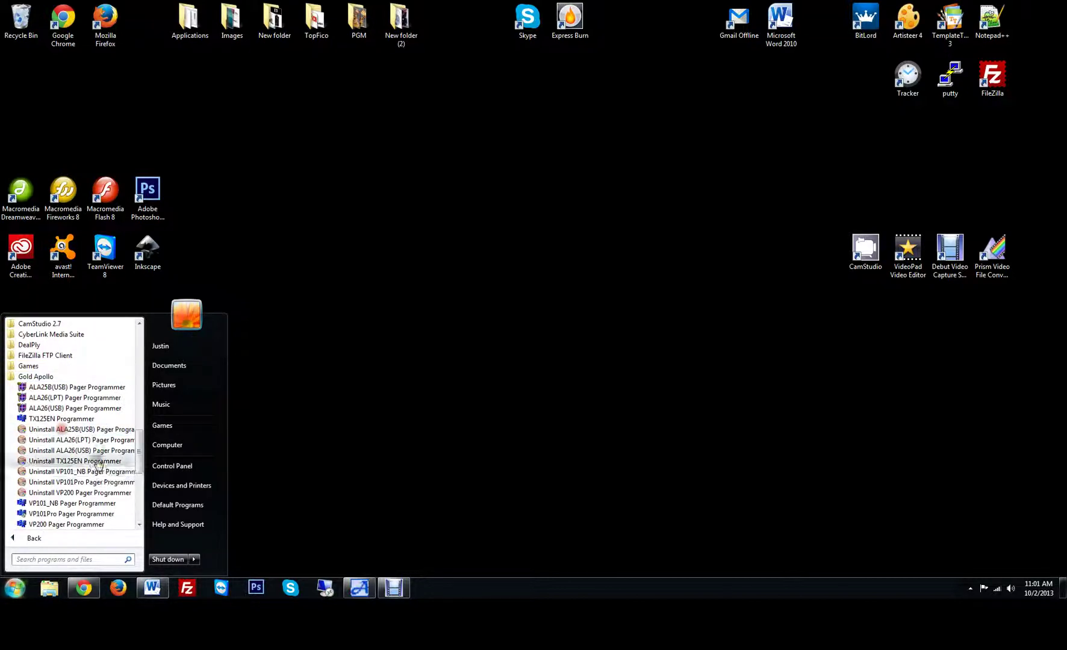
pyautogui.click(75, 391)
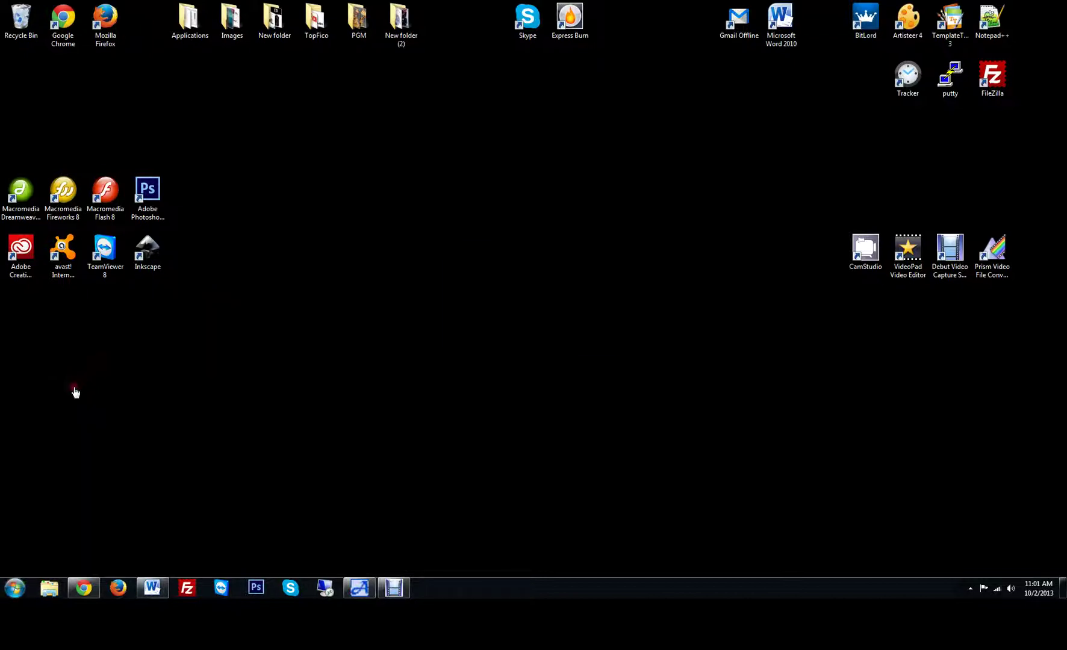
# Enter the programmer password and dismiss both board-not-responding alerts
pyautogui.write('**')
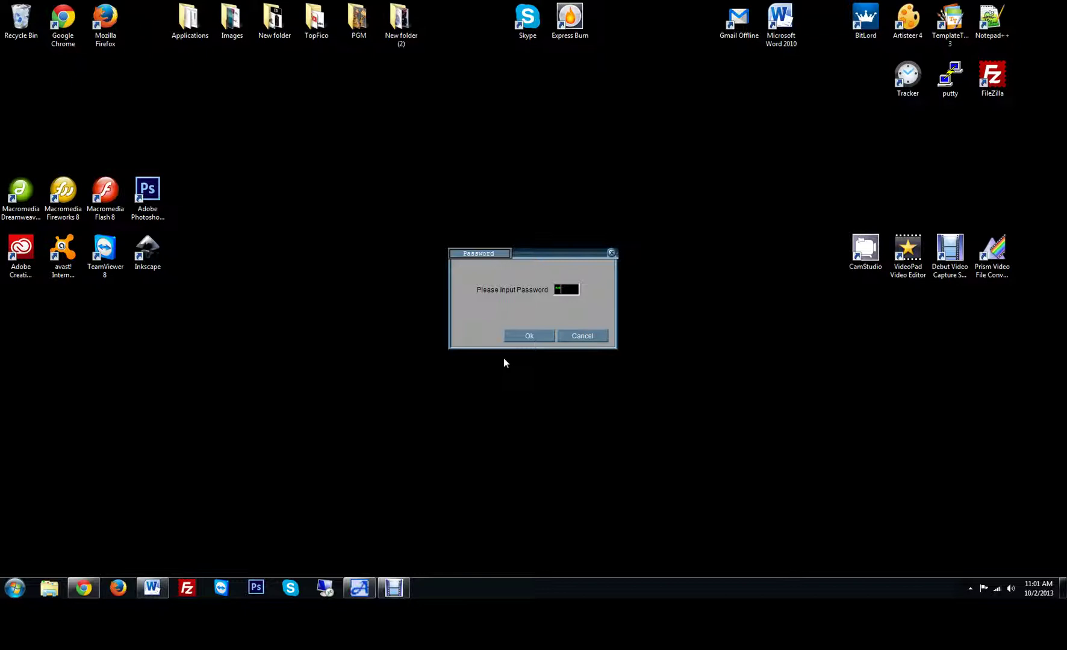
pyautogui.write('*****')
pyautogui.click(515, 339)
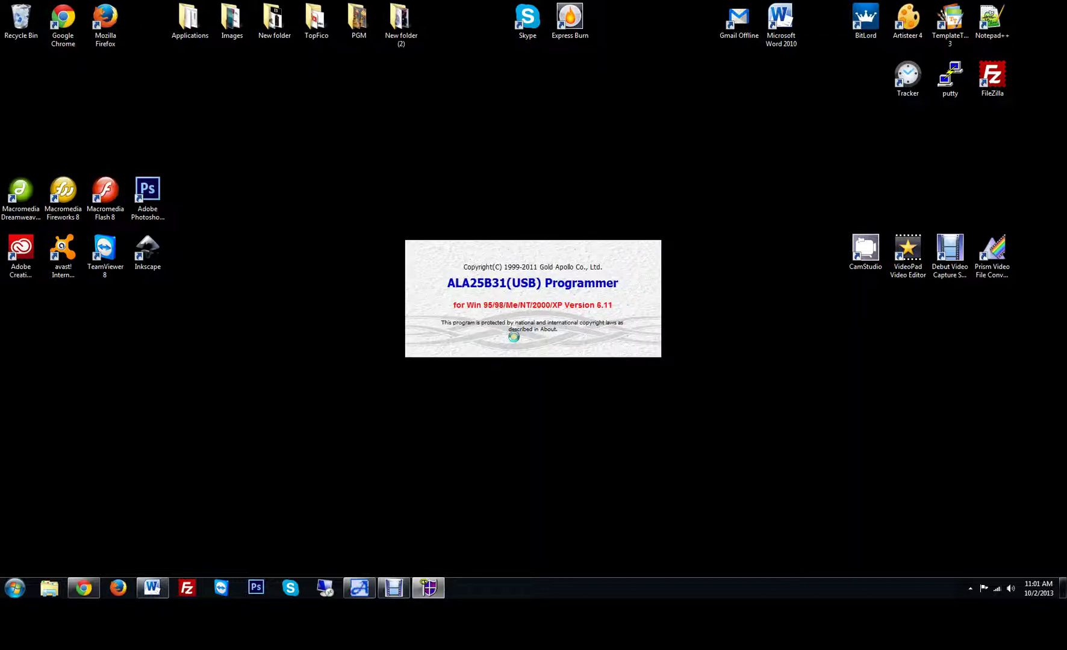
pyautogui.click(589, 330)
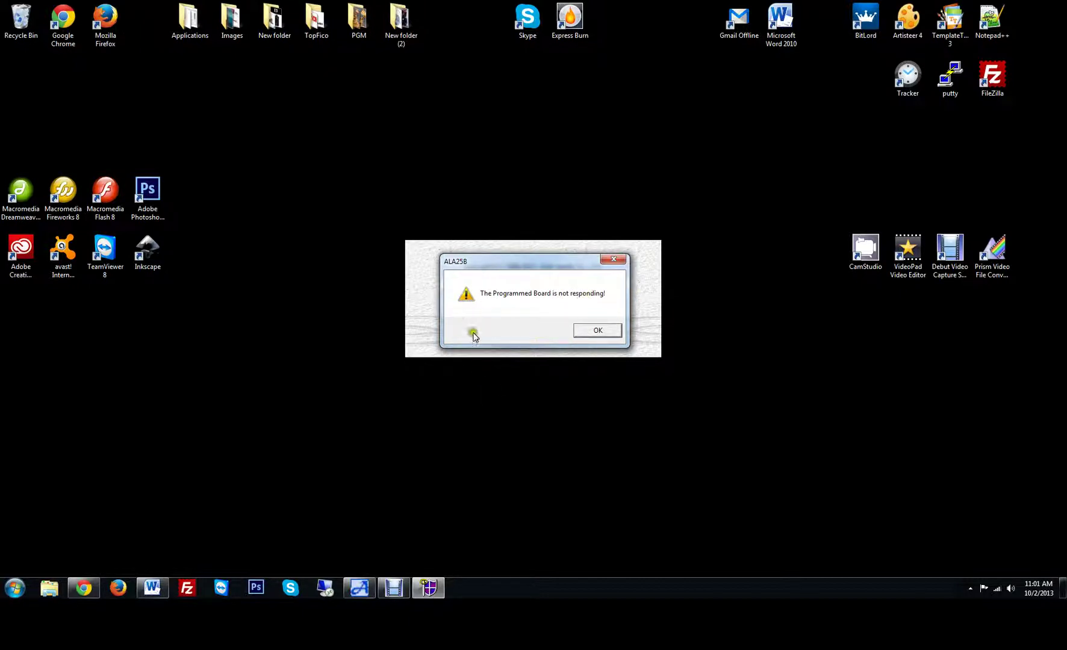
pyautogui.click(601, 332)
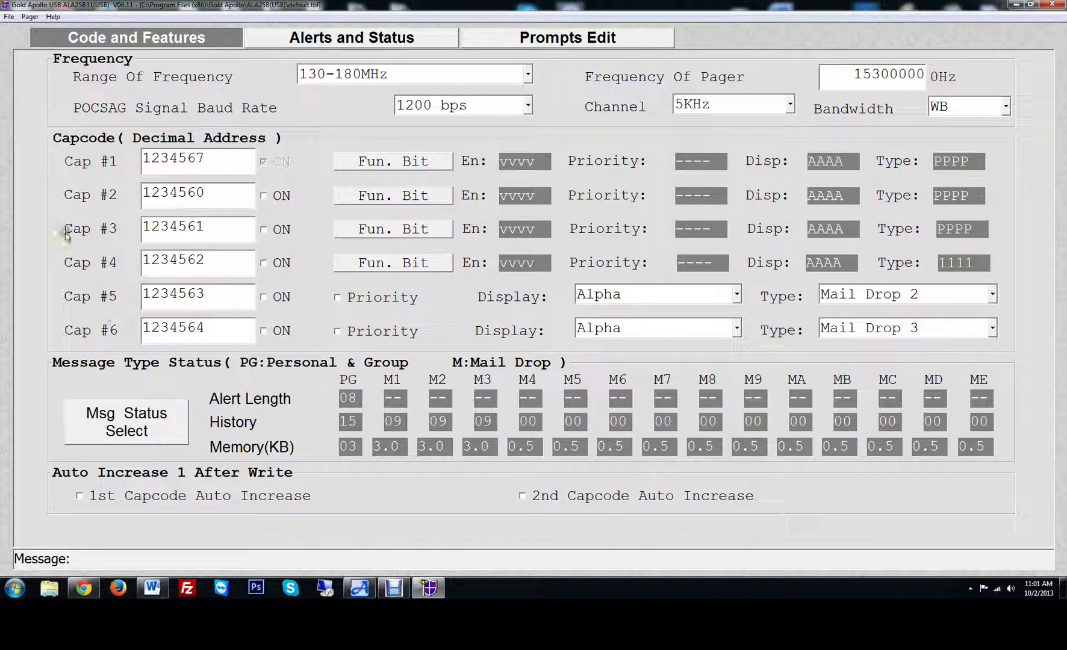
# Find the USA Mobility pager's 462.9000 frequency screenshot in the customer's Gmail email
pyautogui.click(83, 588)
pyautogui.scroll(7, 328, 181)
pyautogui.click(84, 5)
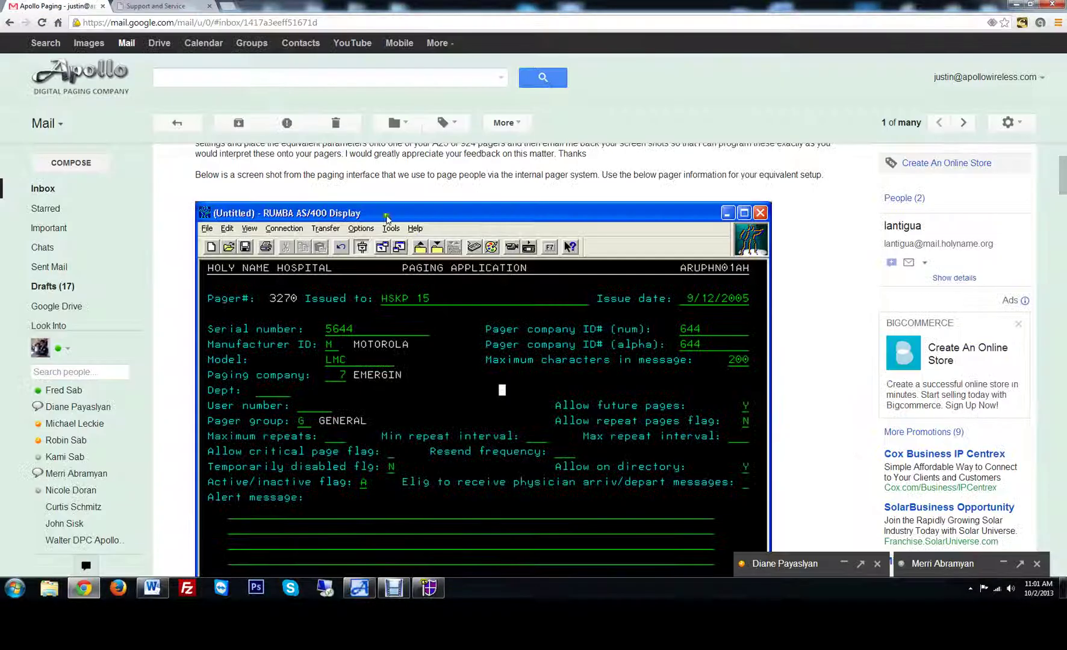
pyautogui.scroll(-15, 451, 343)
pyautogui.scroll(-4, 448, 344)
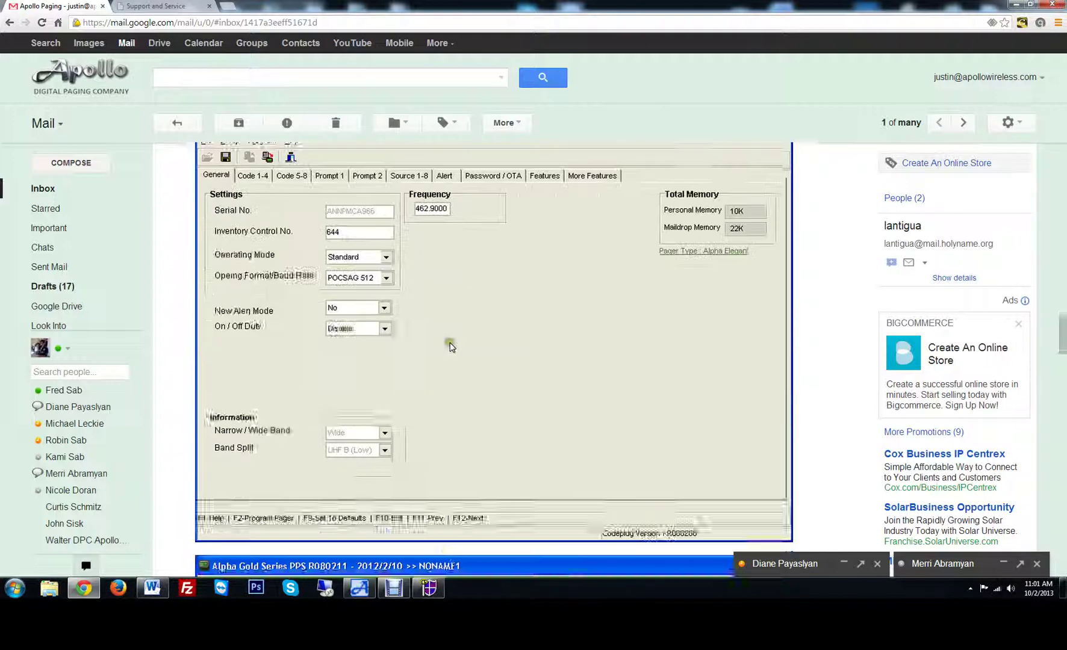
pyautogui.scroll(8, 448, 346)
pyautogui.scroll(-4, 553, 352)
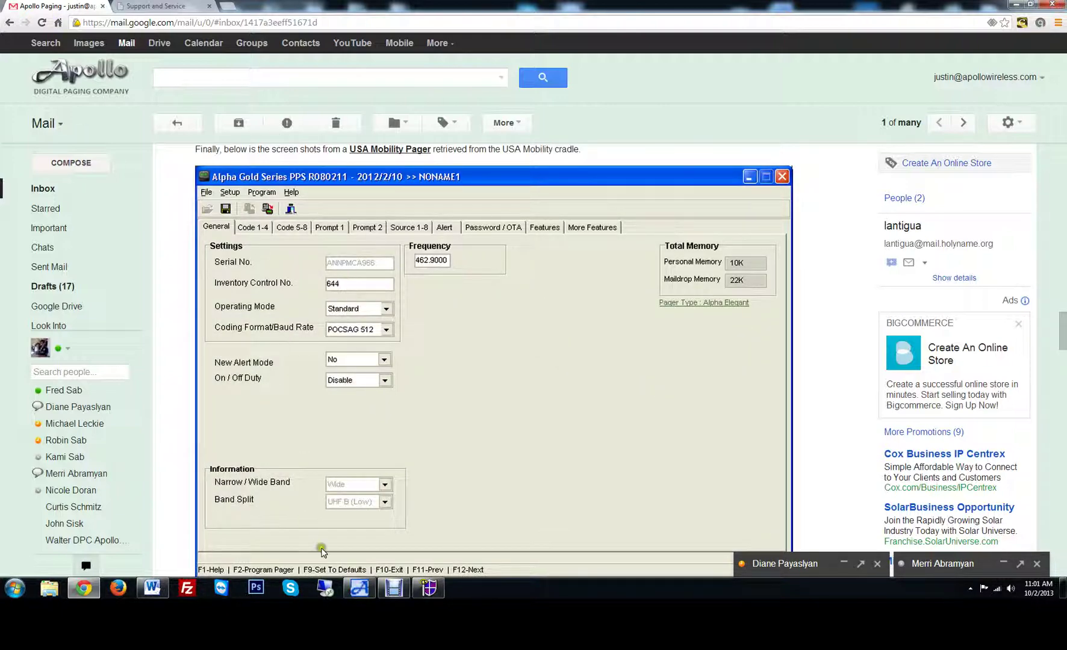
pyautogui.click(427, 589)
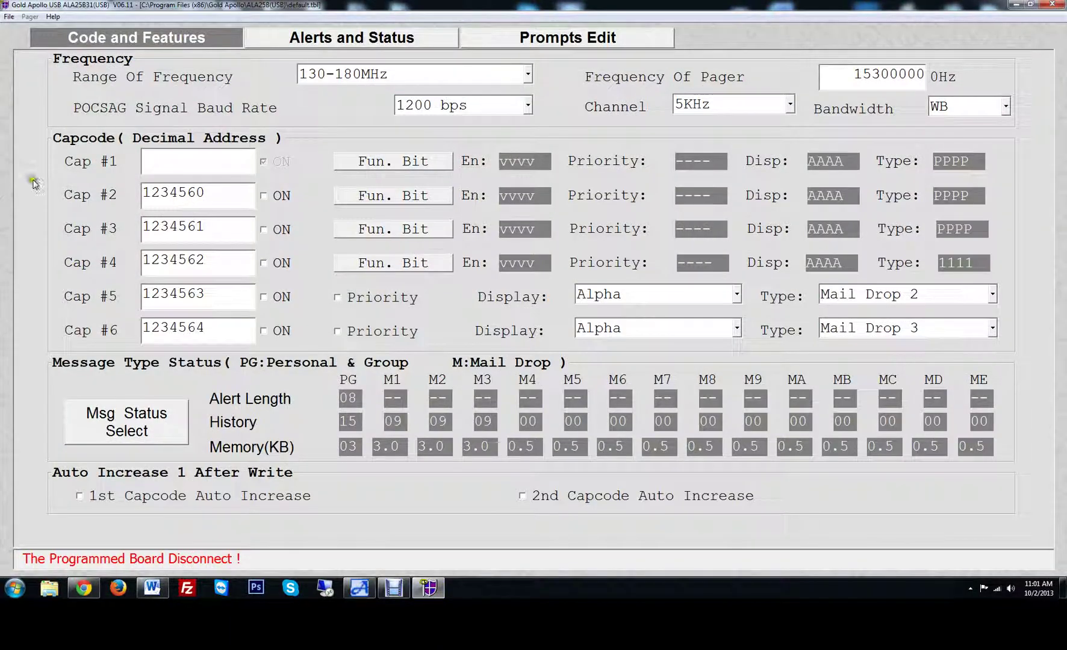
# Enter 46290000 as the pager frequency and acknowledge the out-of-range error
pyautogui.click(834, 73)
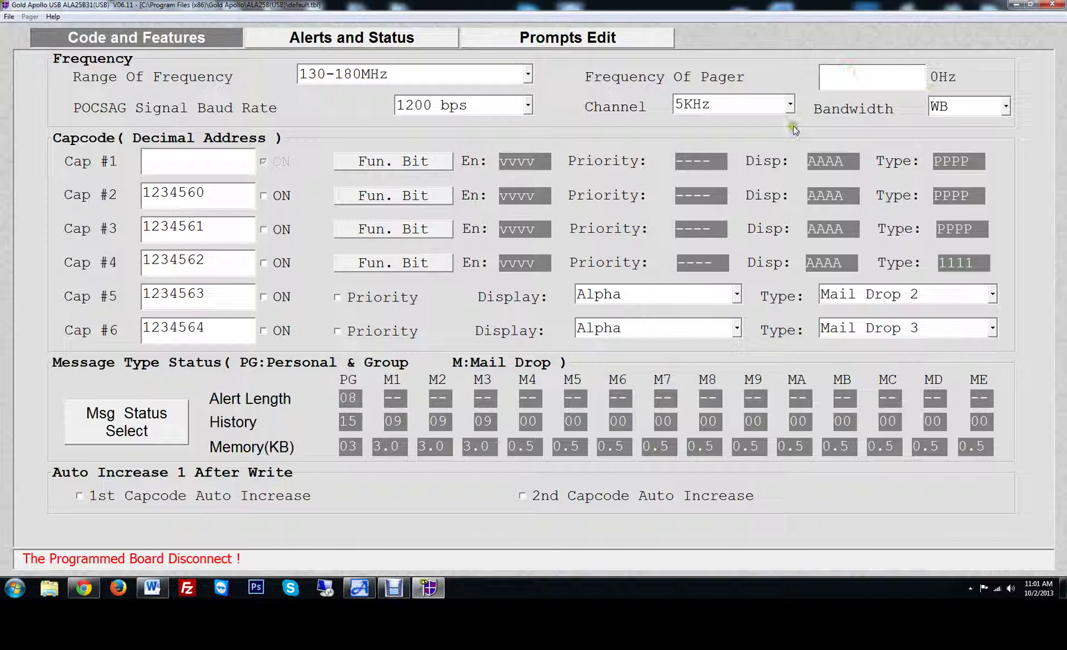
pyautogui.write('46290000')
pyautogui.press('Return')
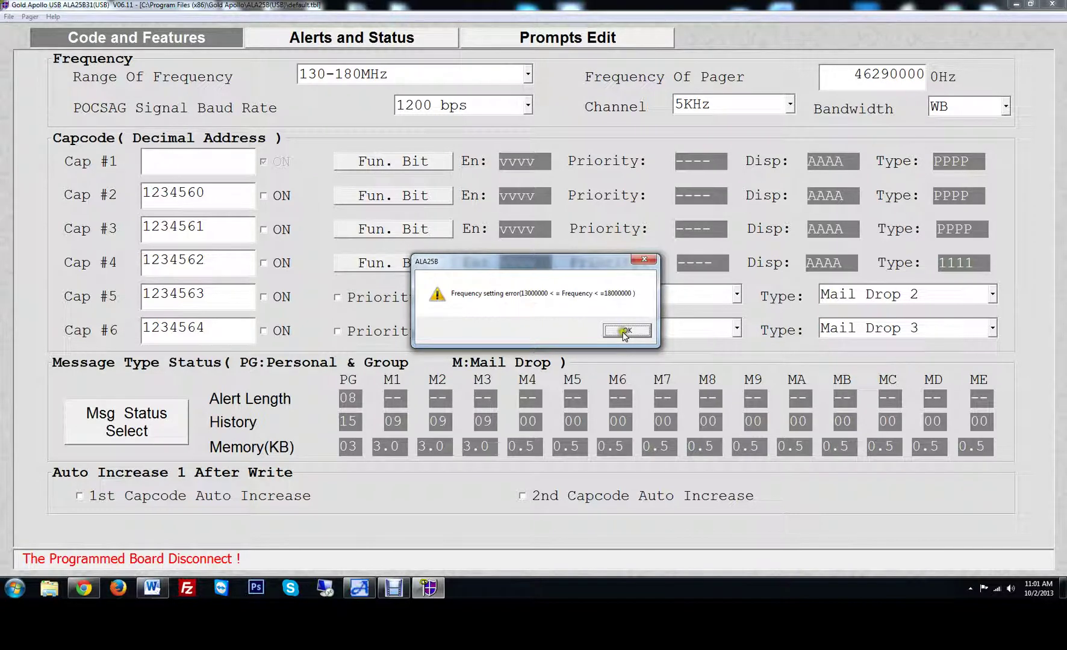
pyautogui.click(627, 330)
# Choose the 380-499MHz frequency range and re-enter 46290000 as the pager frequency
pyautogui.click(361, 72)
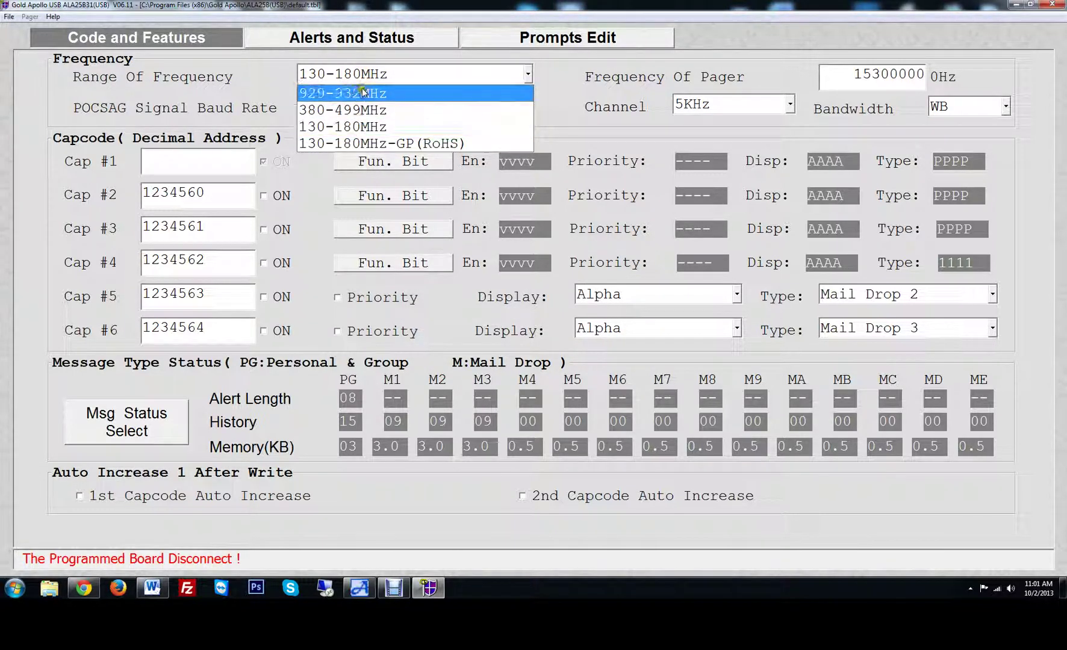
pyautogui.click(358, 110)
pyautogui.click(874, 77)
pyautogui.moveTo(875, 80); pyautogui.dragTo(914, 85)
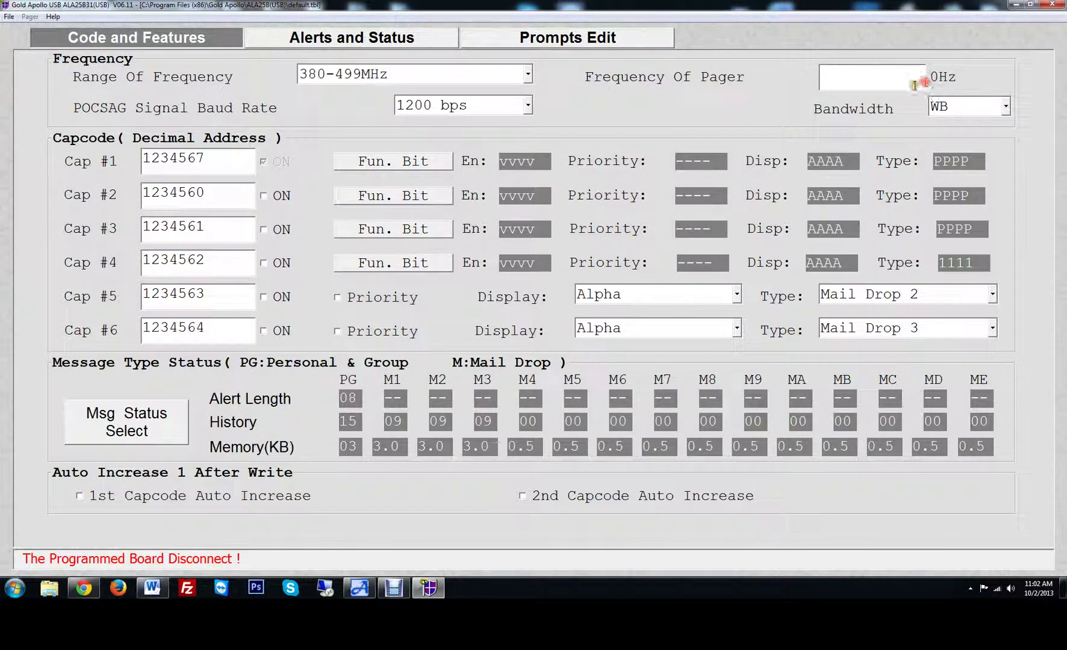
pyautogui.write('46290000')
pyautogui.click(675, 110)
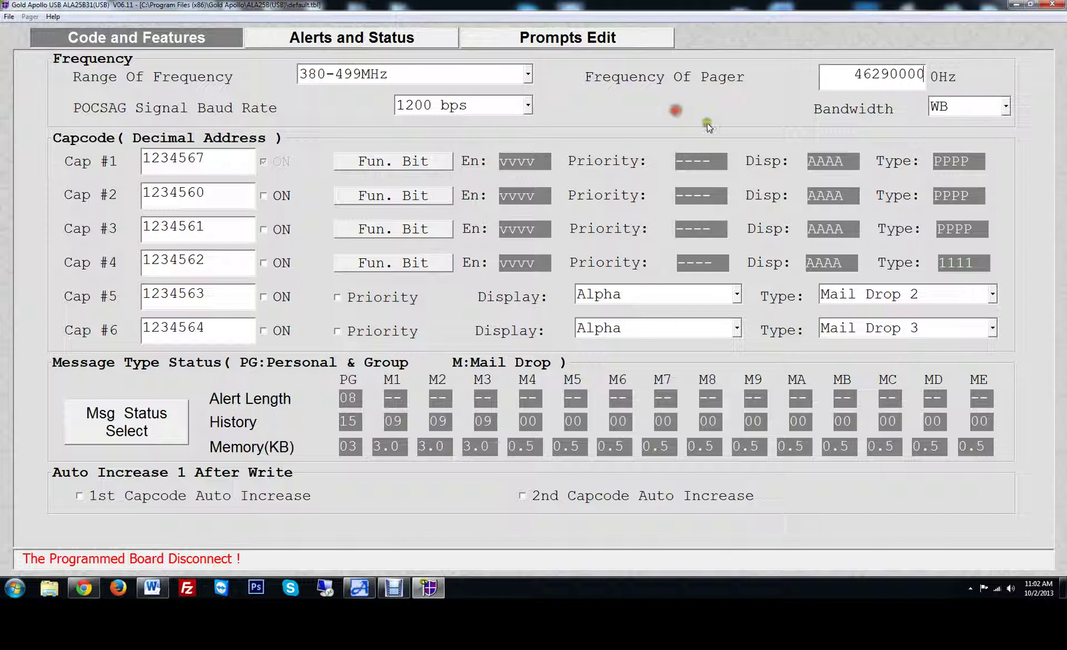
pyautogui.click(909, 118)
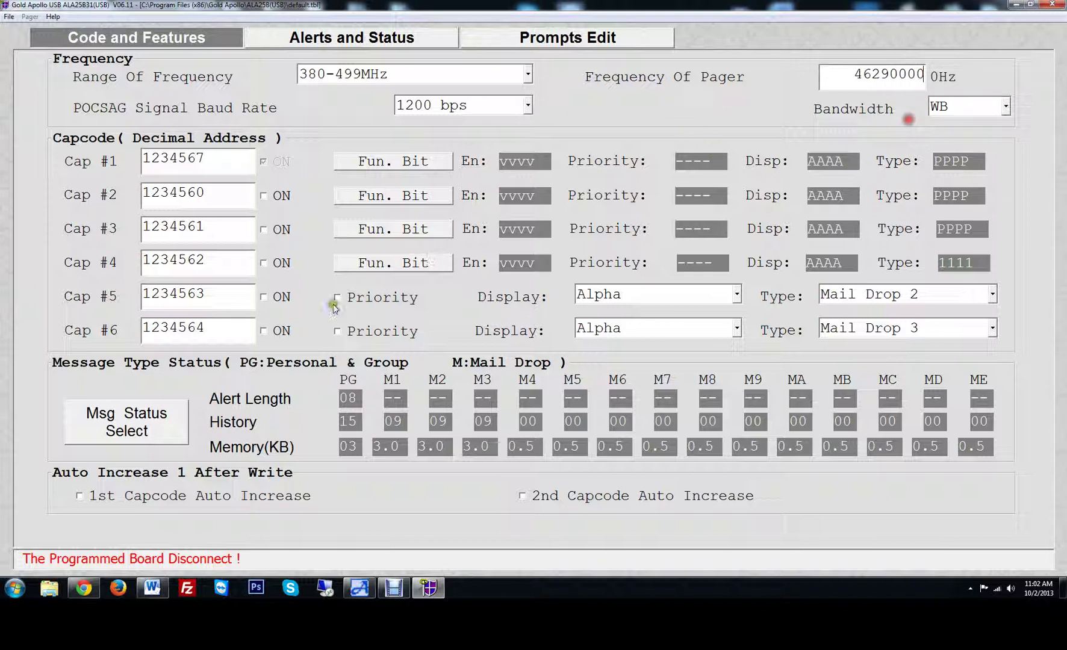
pyautogui.click(429, 595)
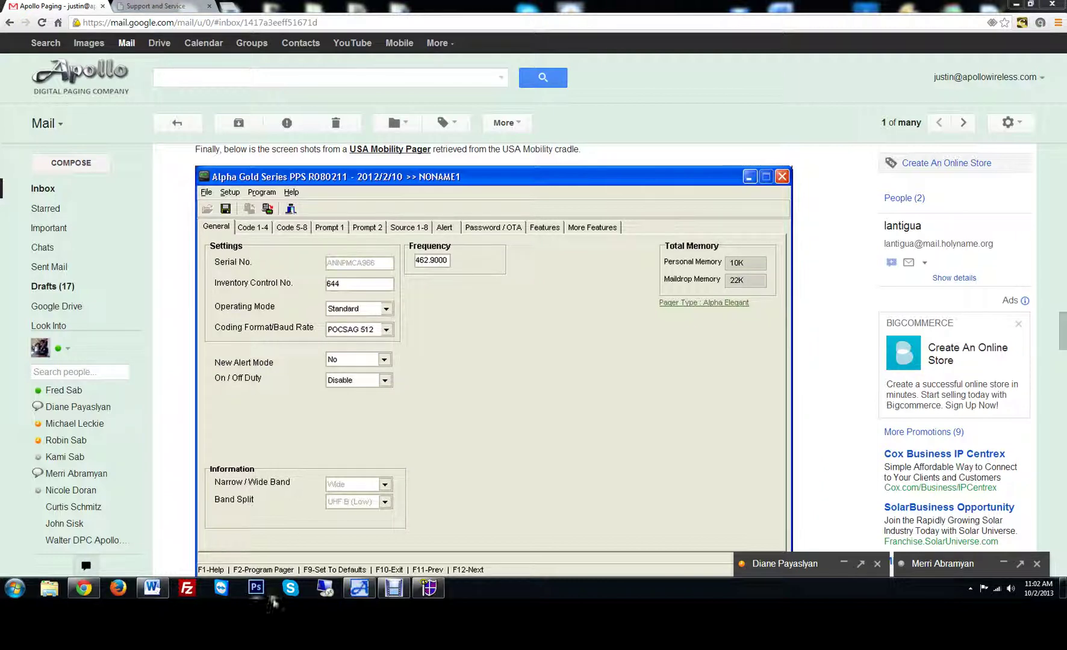
# Return to Gmail and scroll to the Code 1-4 screenshot showing the Code 1 capcode
pyautogui.click(429, 588)
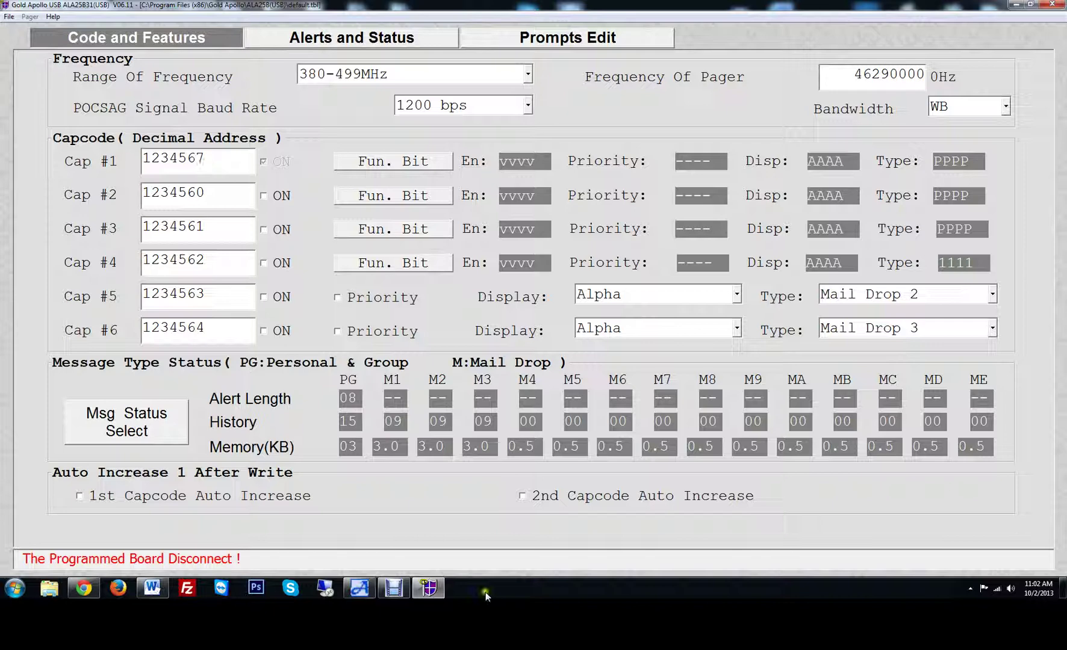
pyautogui.click(429, 588)
pyautogui.scroll(-7, 584, 416)
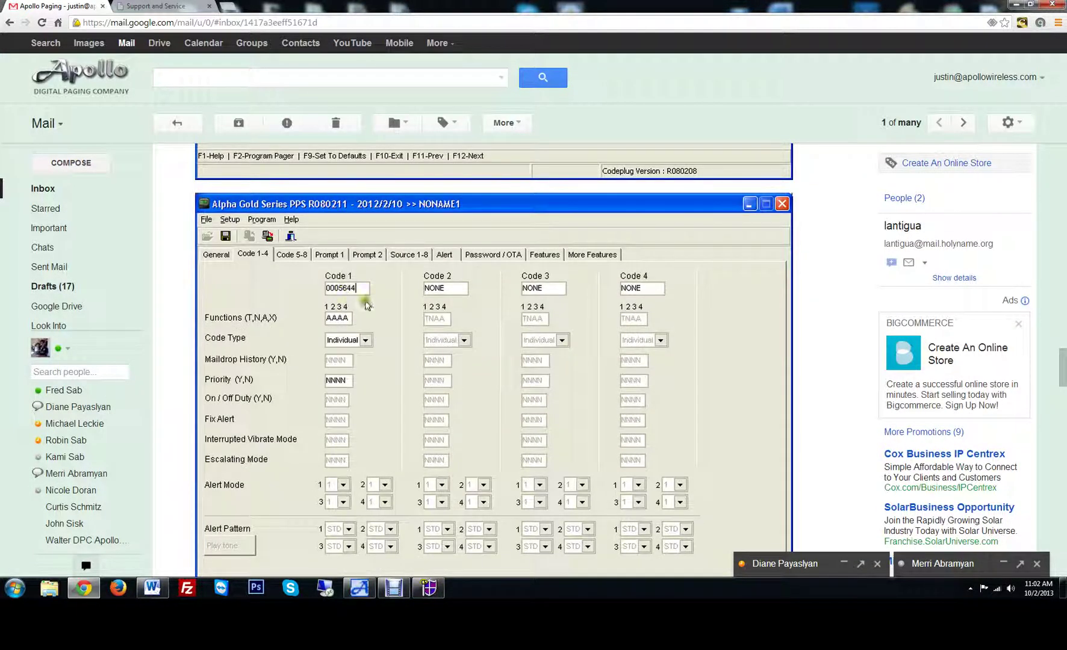
# Replace Cap #1 with capcode 5664 and empty Cap #2, leaving 1st Capcode Auto Increase off
pyautogui.click(431, 596)
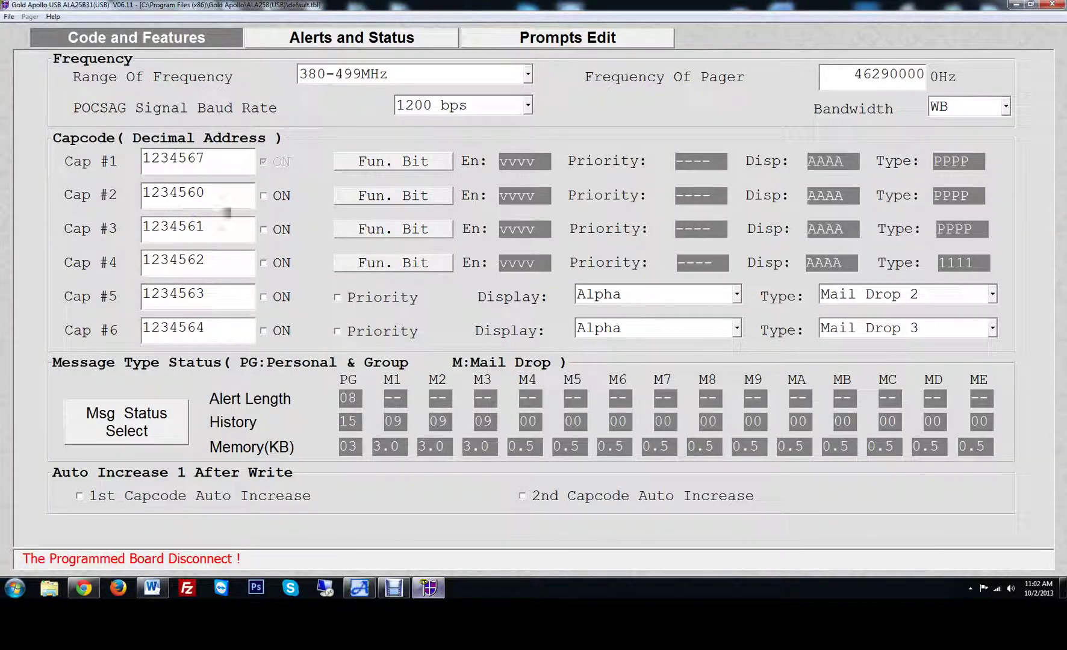
pyautogui.doubleClick(232, 158)
pyautogui.press('Delete')
pyautogui.write('5664')
pyautogui.press('Tab')
pyautogui.press('Delete')
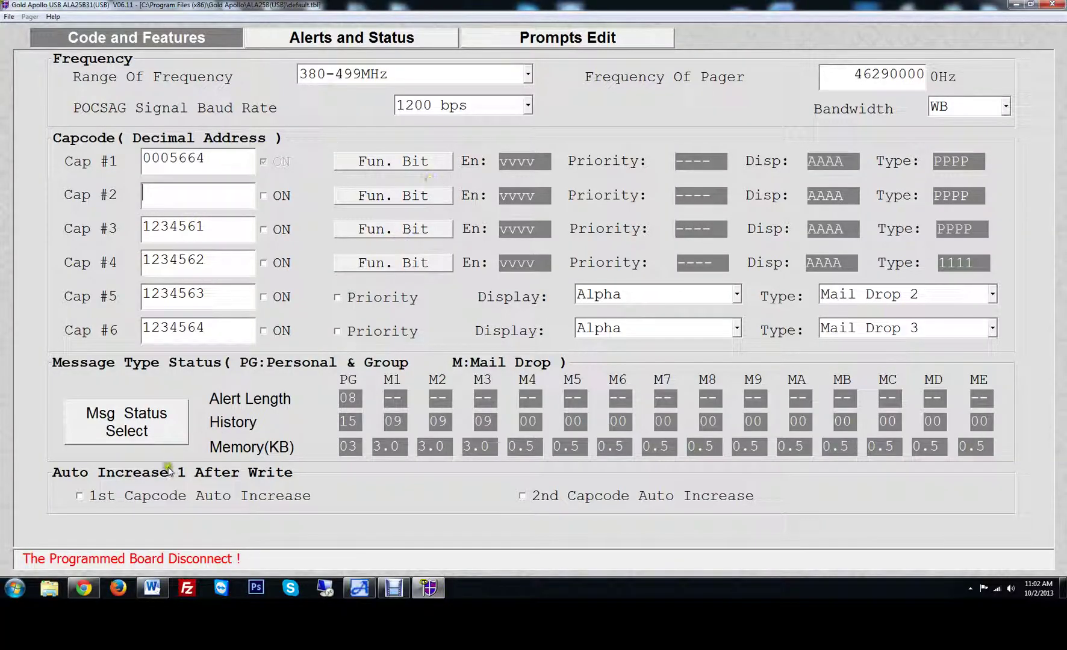
pyautogui.click(174, 496)
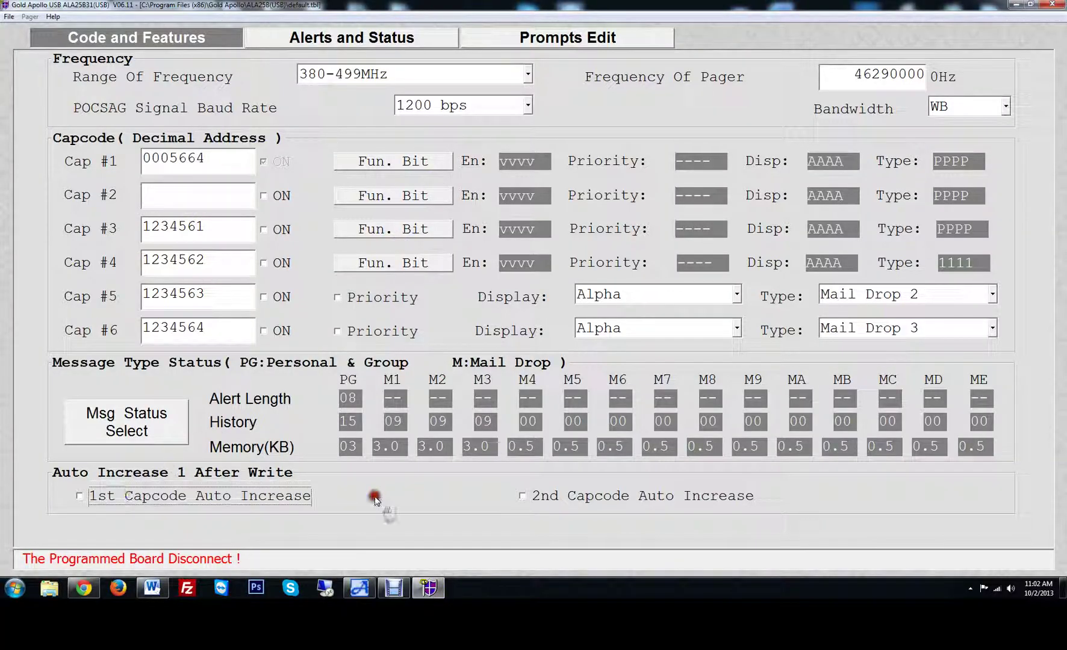
pyautogui.click(81, 496)
# Check the email's General-tab screenshot for the POCSAG 512 coding format, then return to the programmer
pyautogui.click(428, 589)
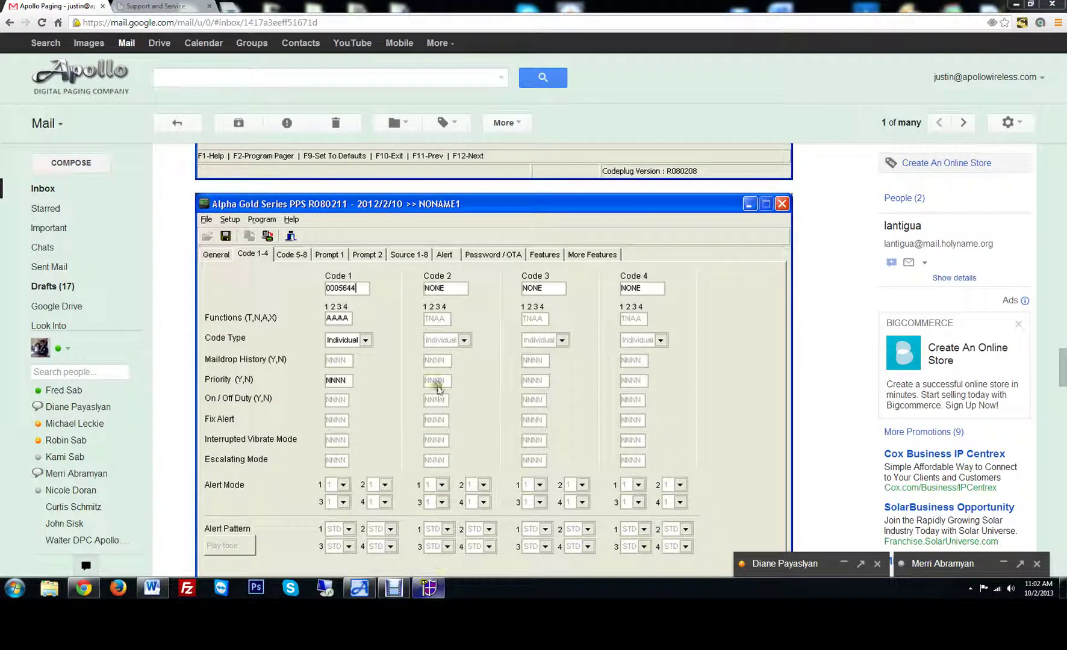
pyautogui.scroll(7, 418, 350)
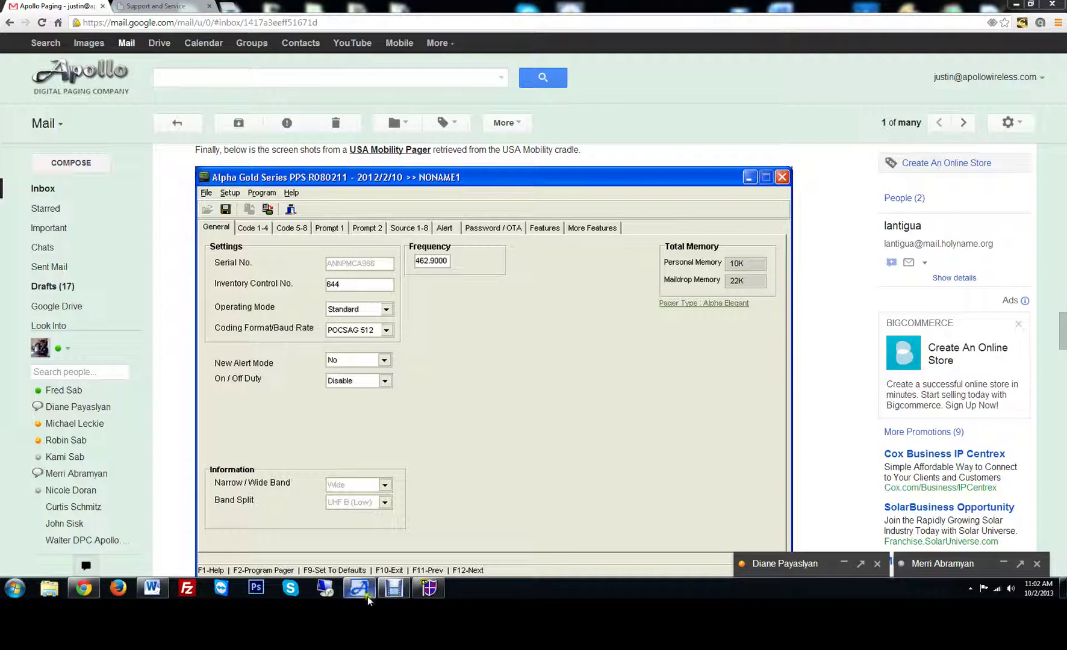
pyautogui.click(429, 588)
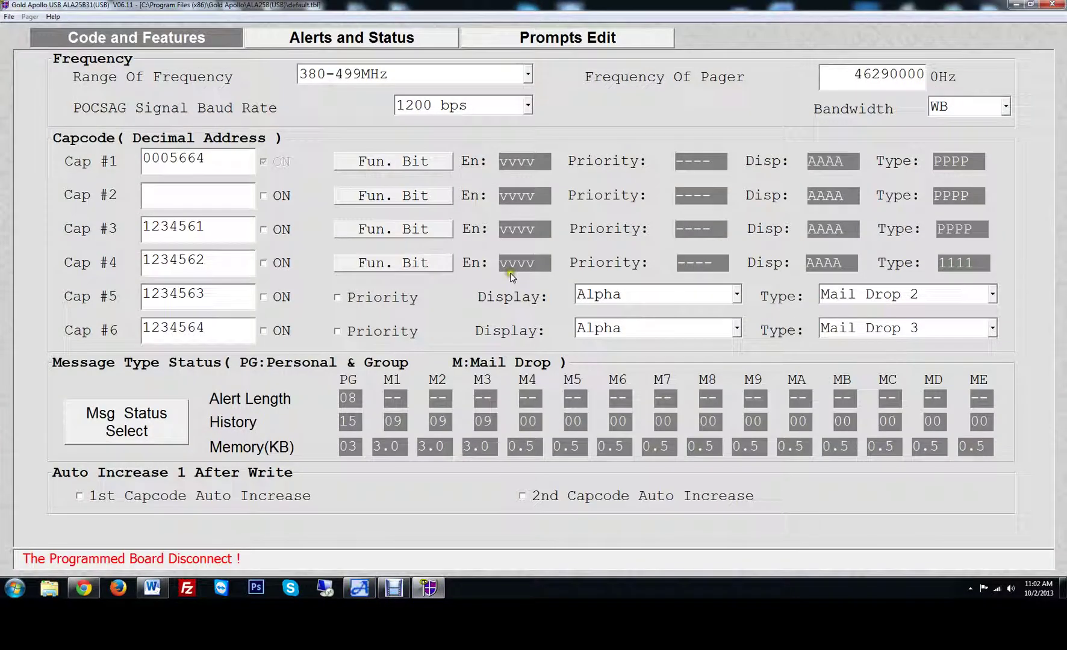
# Choose 512 bps as the POCSAG signal baud rate, then switch back to the emailed screenshots
pyautogui.click(430, 100)
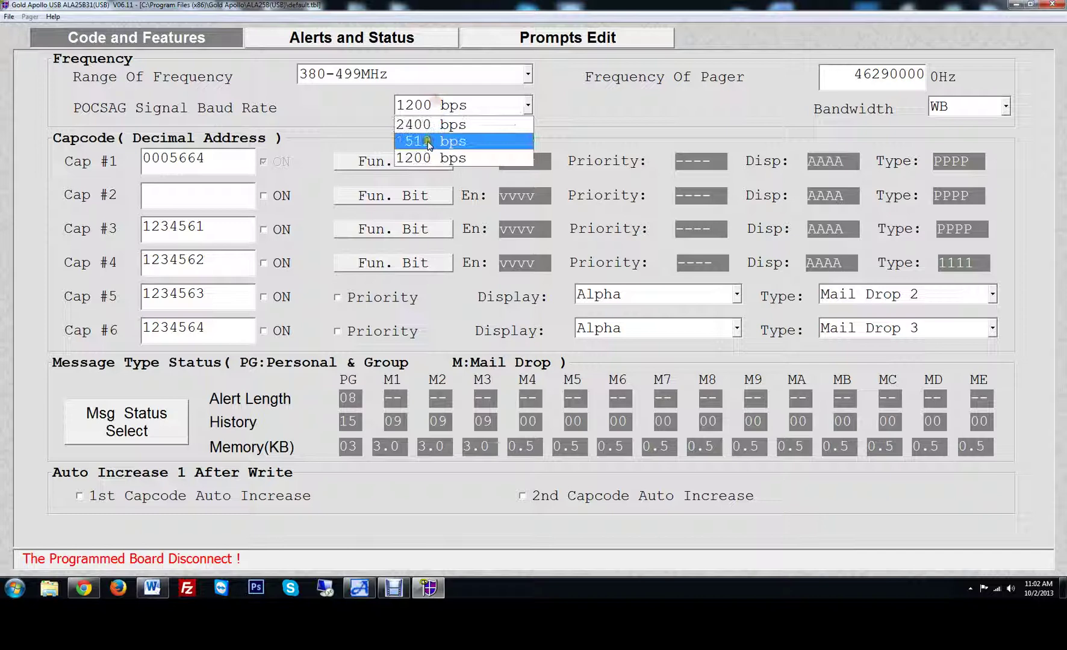
pyautogui.click(430, 142)
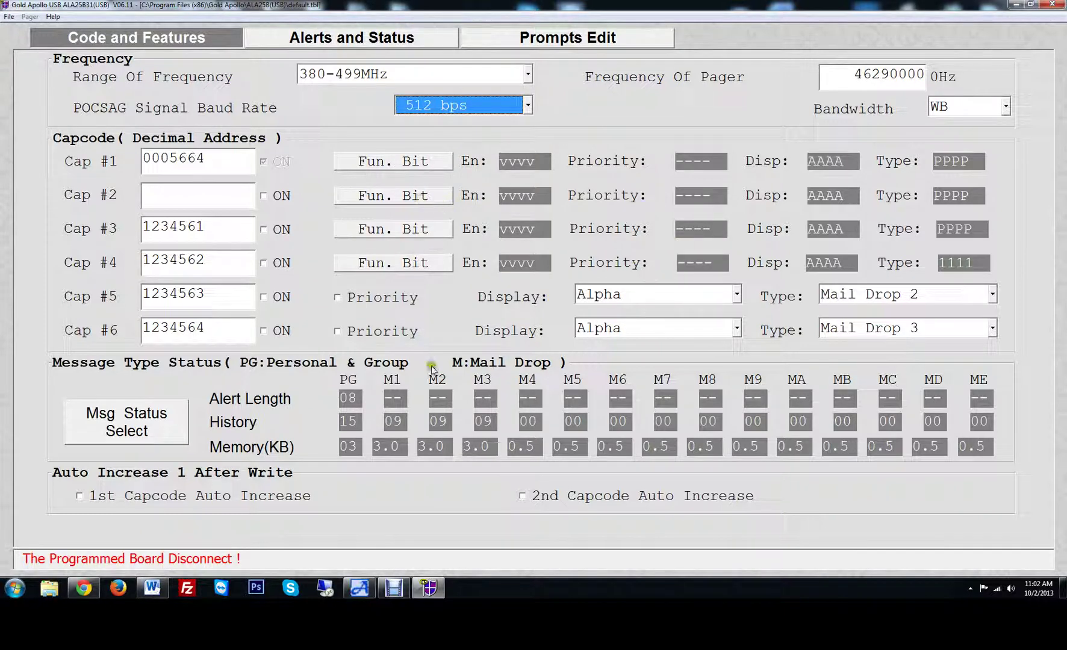
pyautogui.click(440, 594)
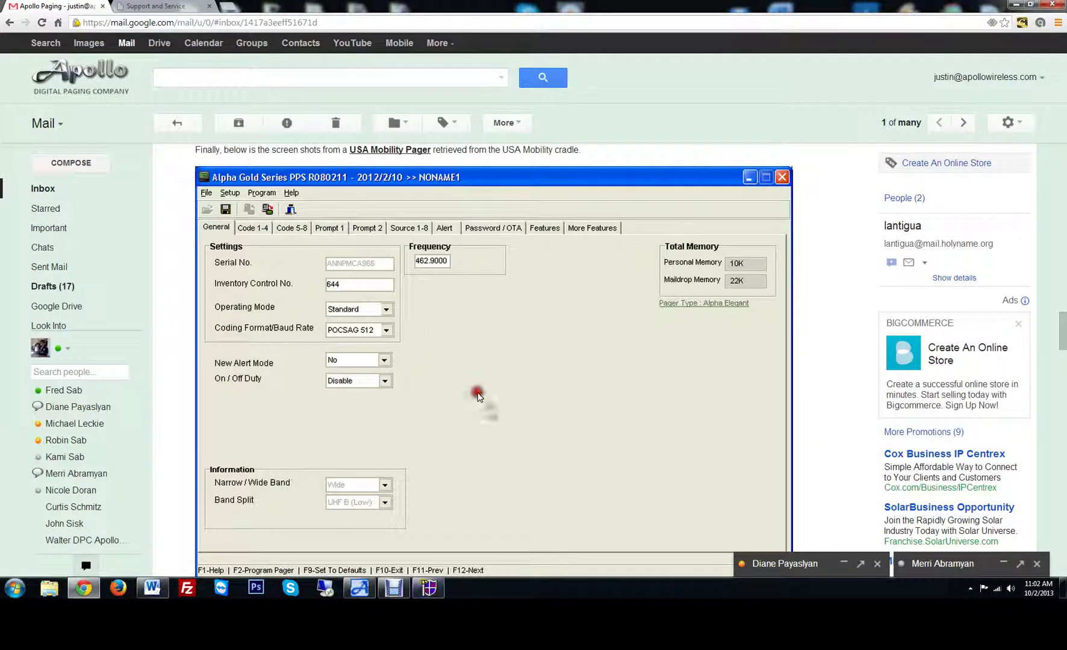
# Scroll the email down to the Prompt 1 screenshot and type 'HSKP 17-PGR 630' into Gmail search
pyautogui.click(507, 326)
pyautogui.scroll(-1, 507, 325)
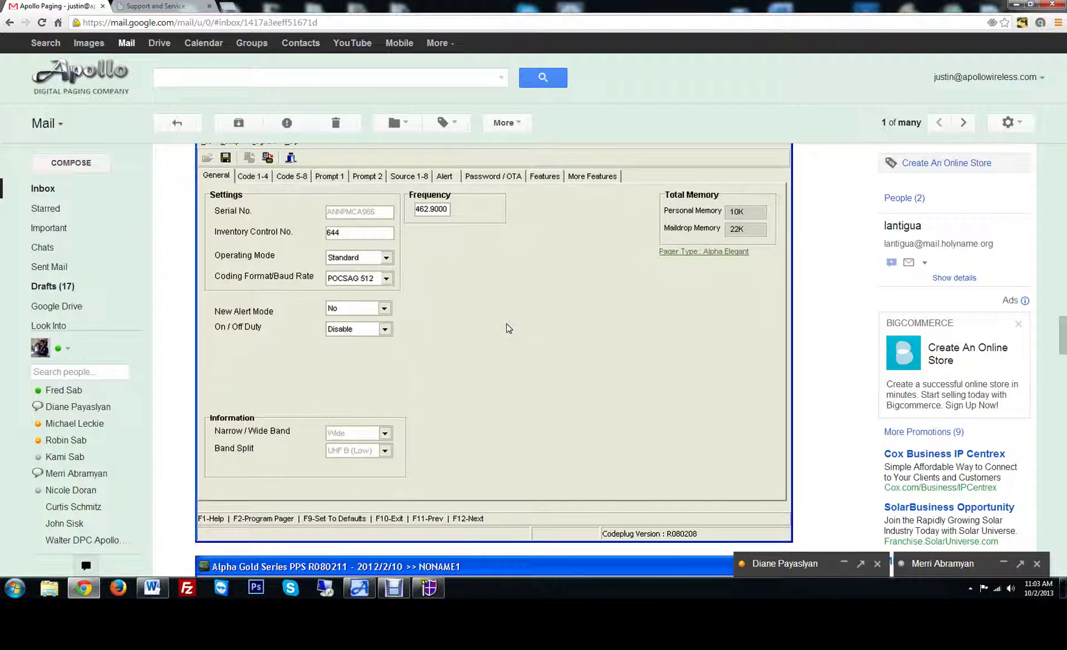
pyautogui.scroll(-6, 506, 328)
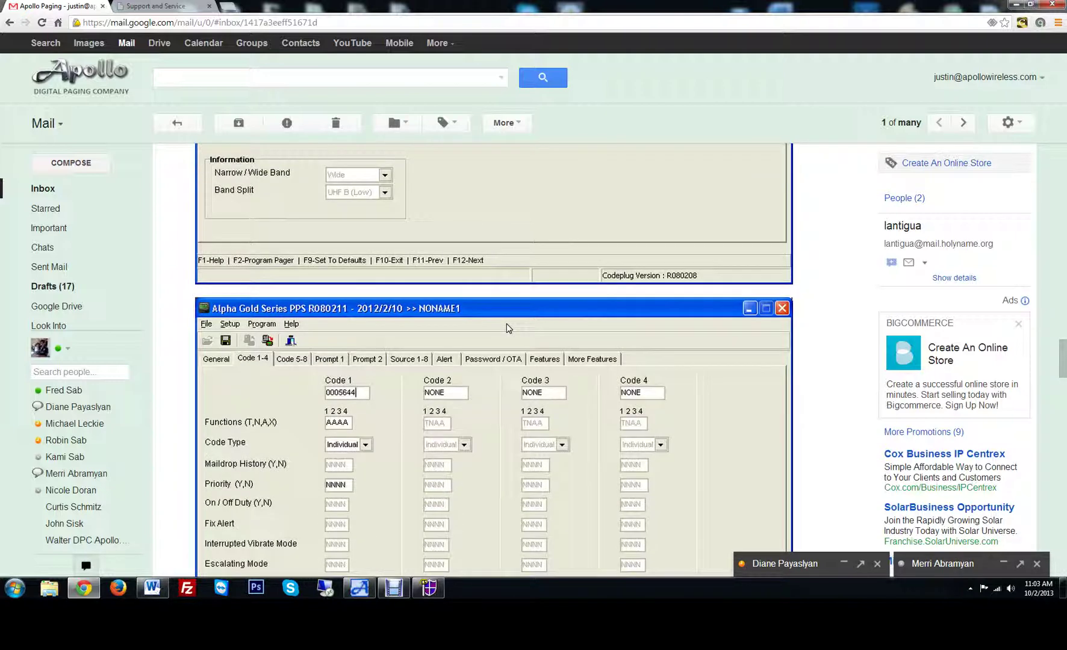
pyautogui.scroll(-1, 506, 329)
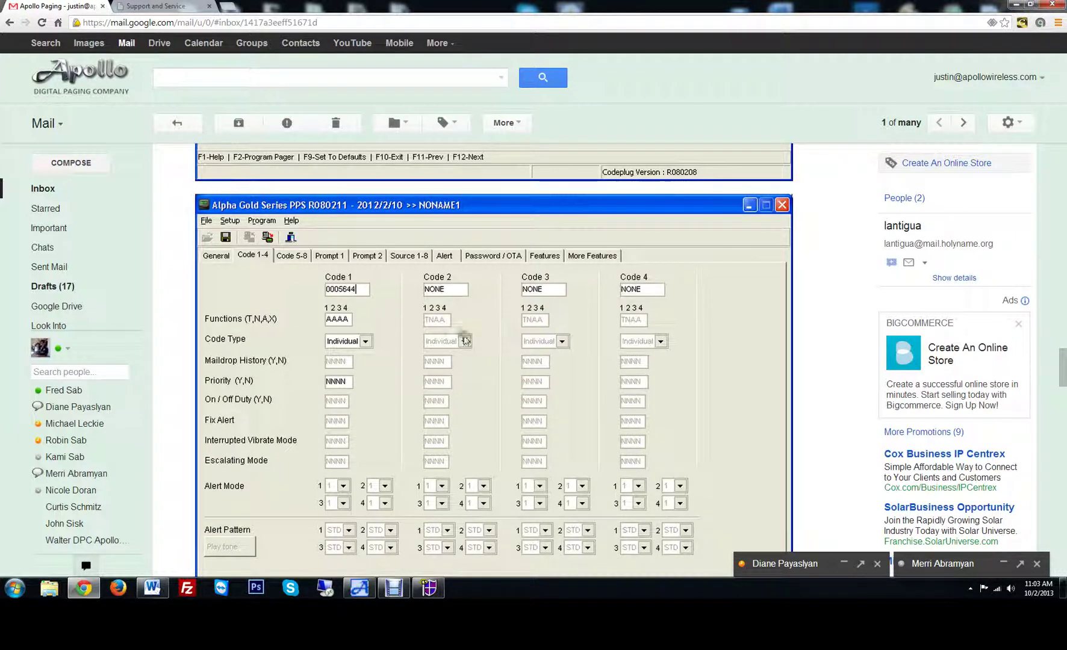
pyautogui.scroll(-2, 361, 381)
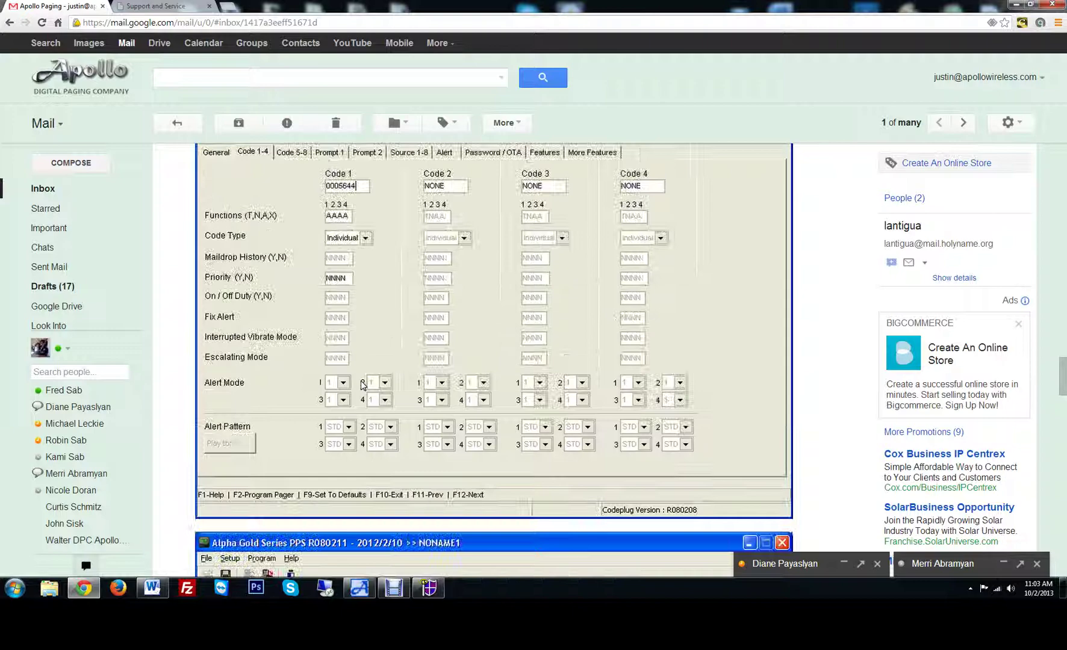
pyautogui.scroll(-8, 342, 297)
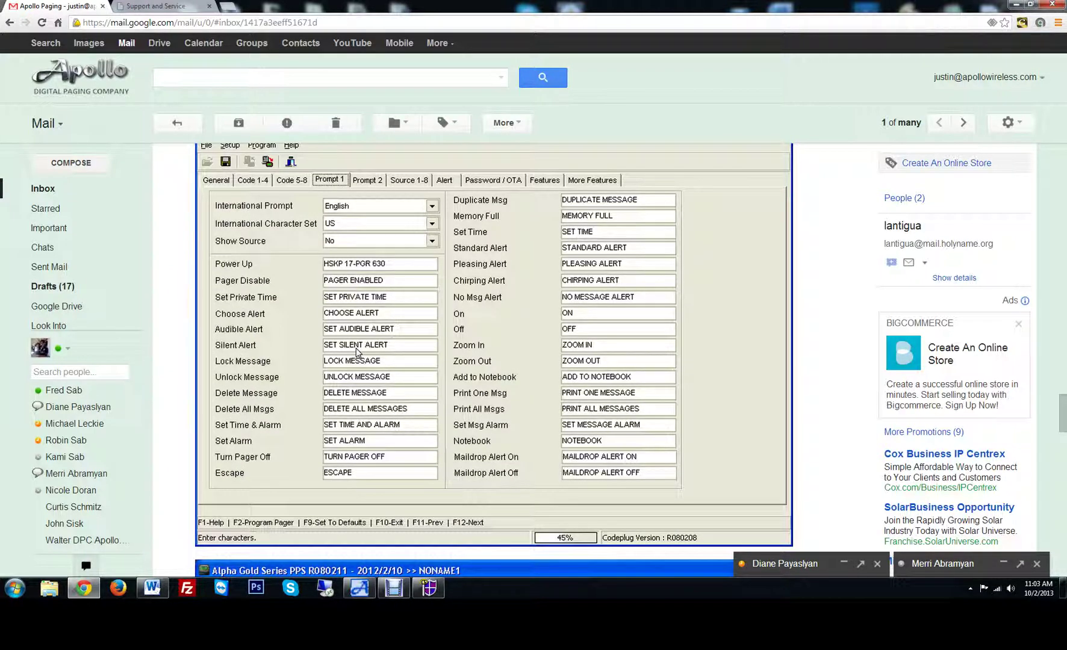
pyautogui.click(371, 265)
pyautogui.click(313, 74)
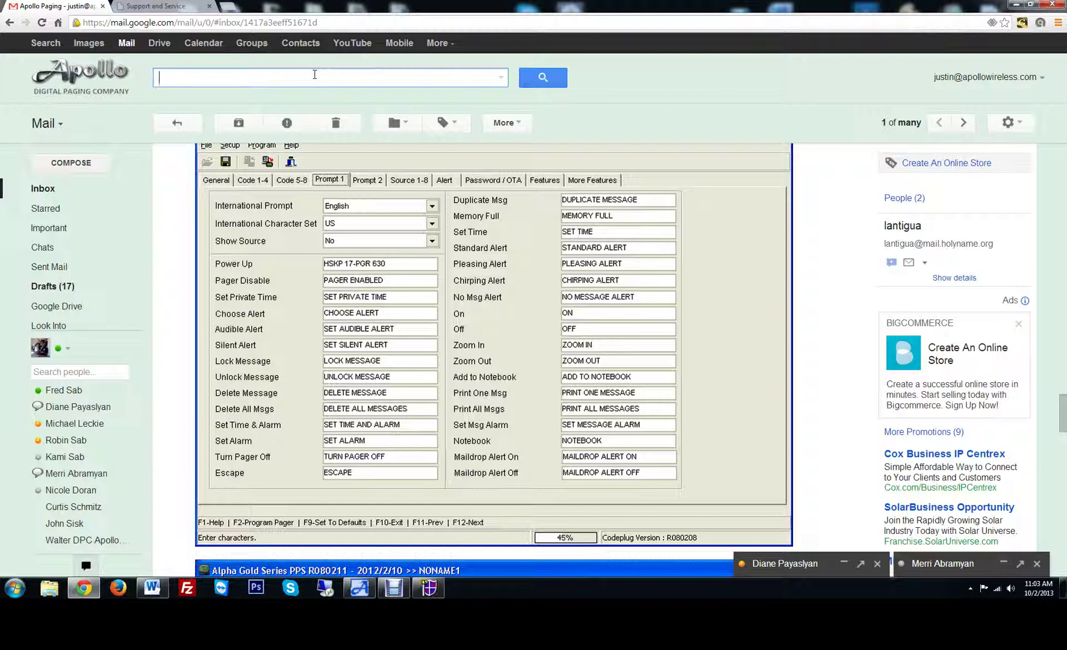
pyautogui.write('HSK')
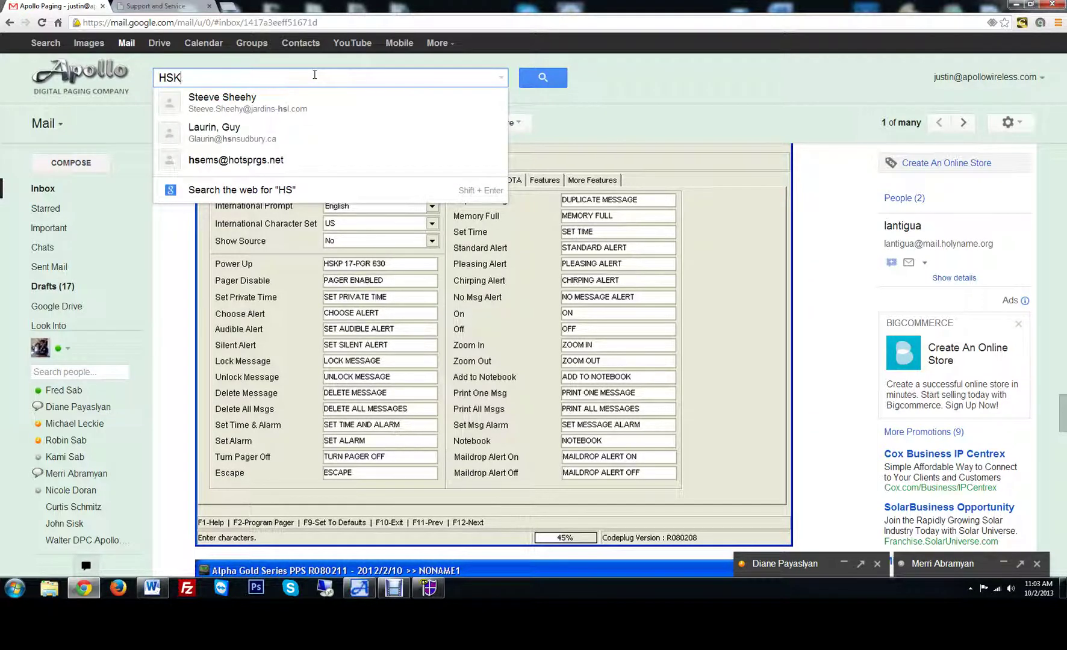
pyautogui.write('P 17')
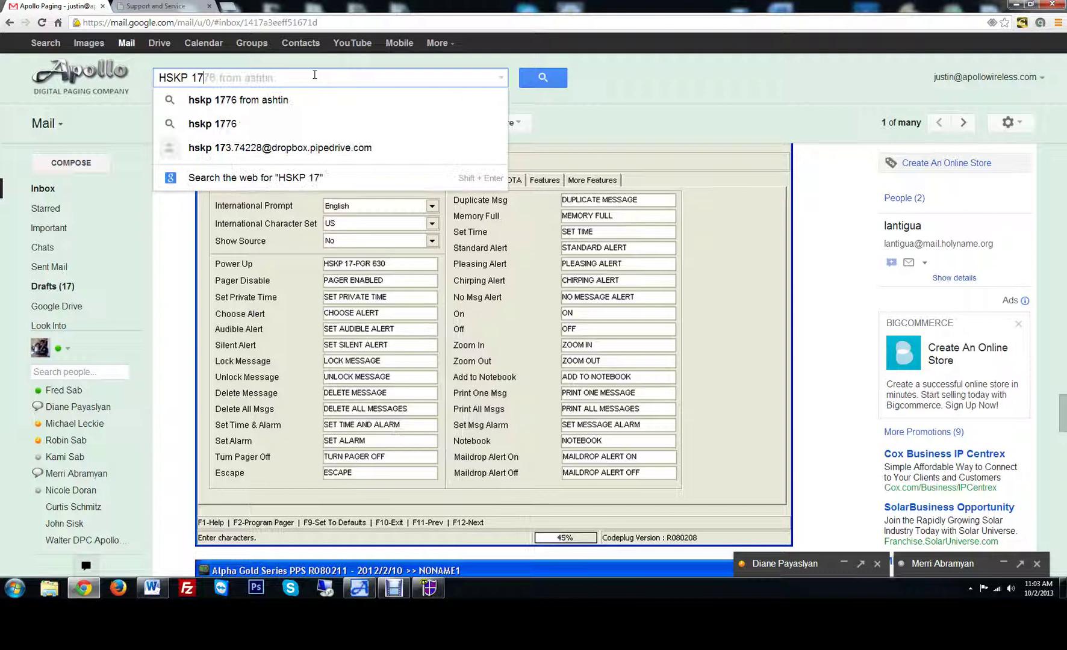
pyautogui.write('-PG')
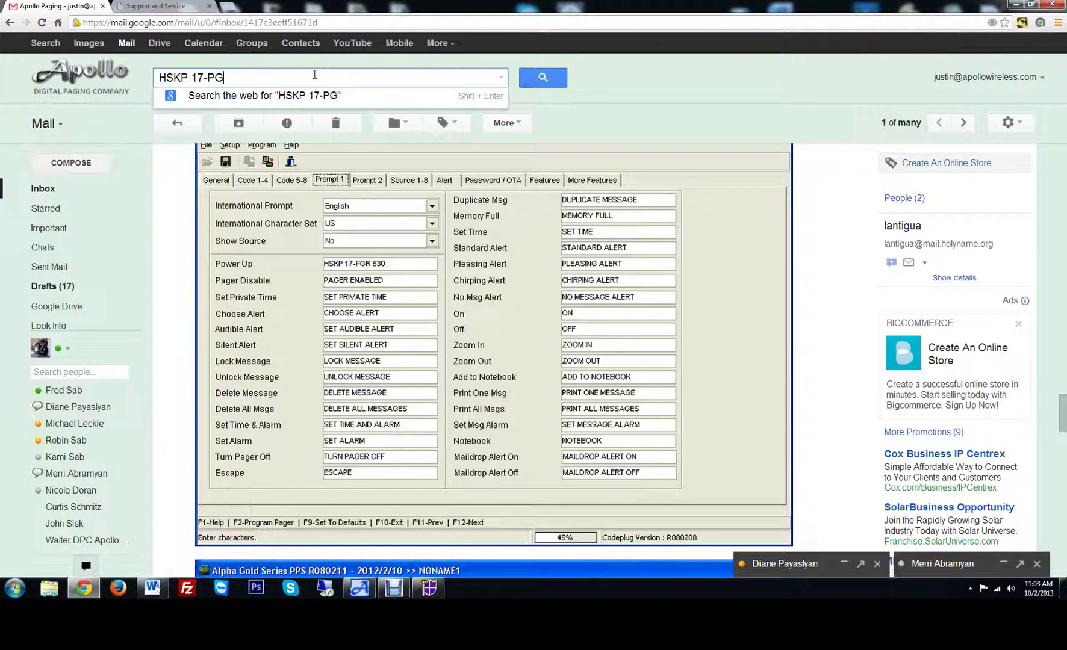
pyautogui.write('R 630')
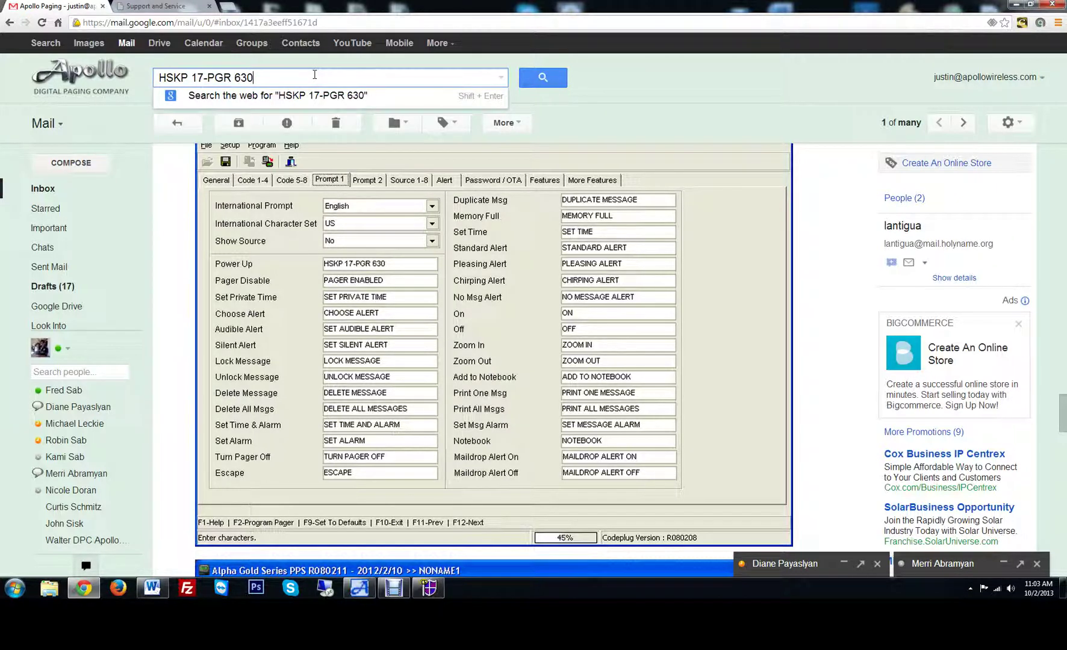
# Select the whole 'HSKP 17-PGR 630' text in the search box and dismiss the suggestions
pyautogui.hotkey('ctrl', 'a')
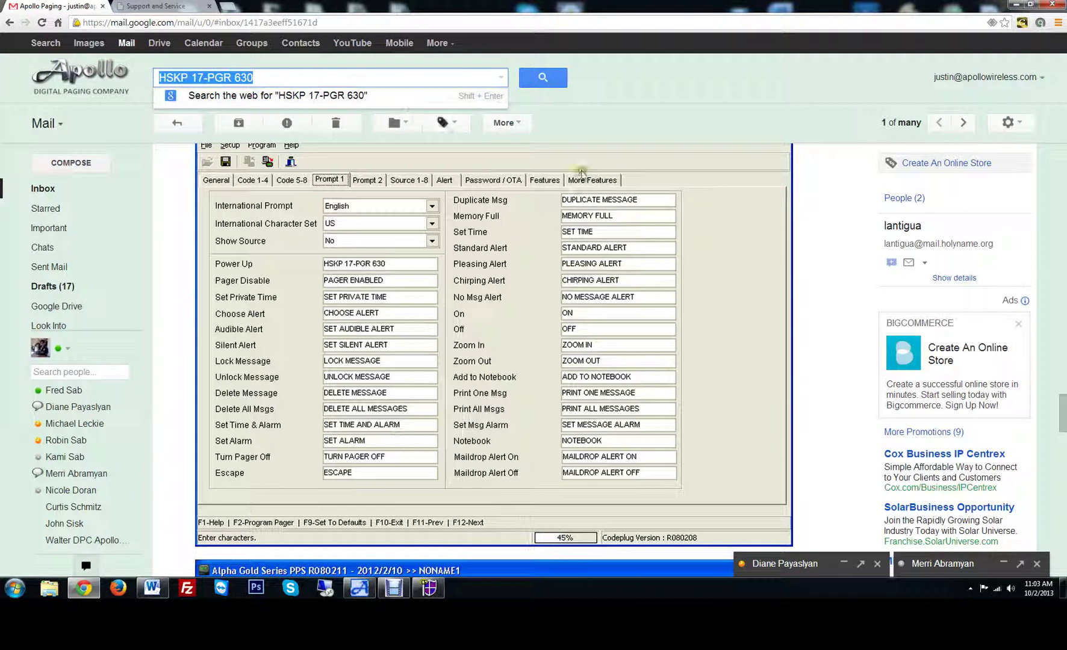
pyautogui.click(669, 364)
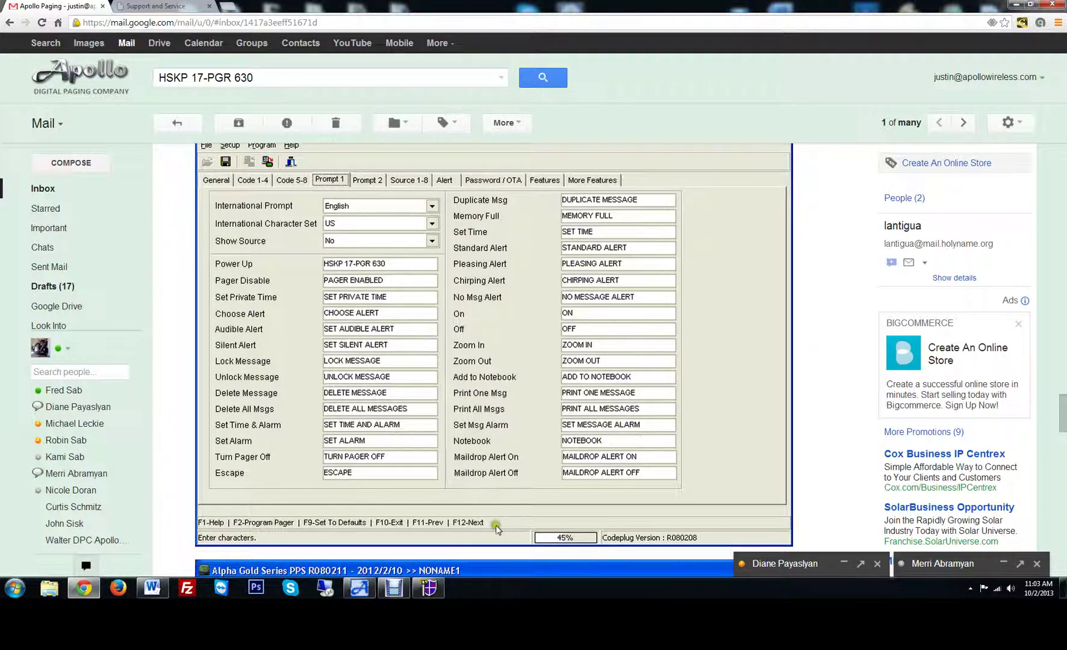
# Replace the APOLLO Power Up Logo with pasted 'HSKP 17-PGR' and toggle frequency modification
pyautogui.click(429, 595)
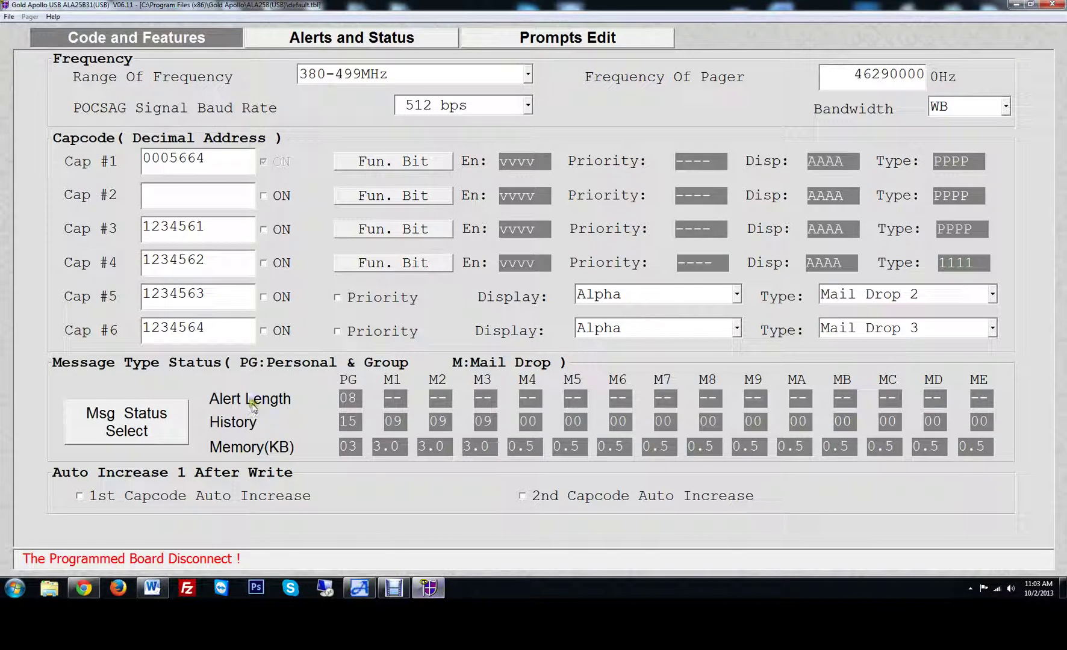
pyautogui.click(375, 41)
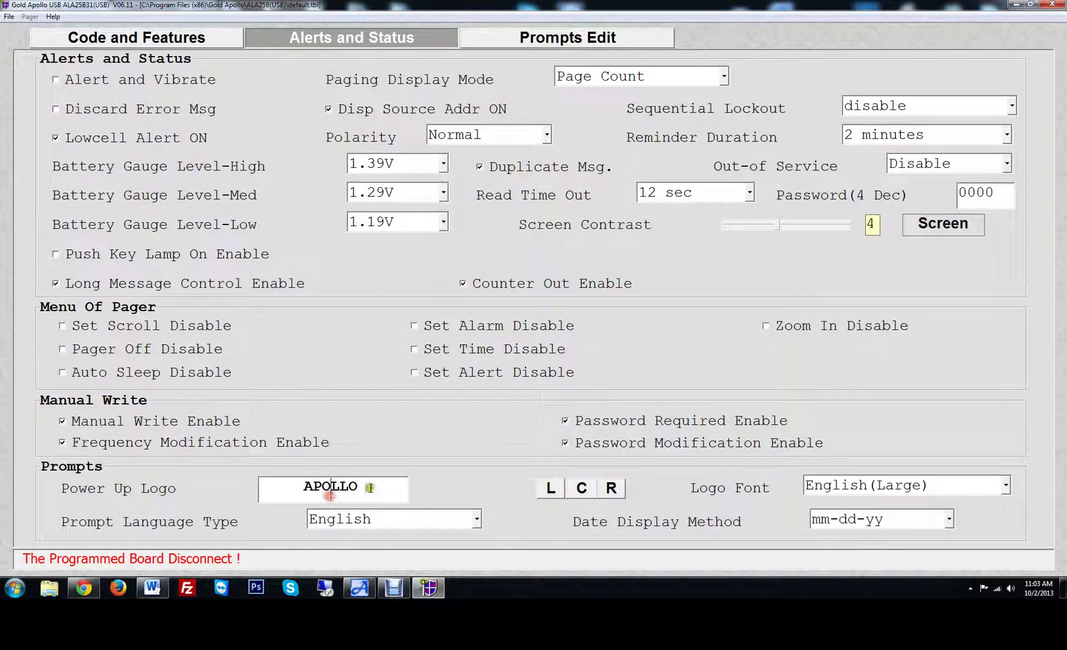
pyautogui.moveTo(371, 488); pyautogui.dragTo(2, 495)
pyautogui.moveTo(362, 489); pyautogui.dragTo(305, 488)
pyautogui.write('HSKP 17-PGR')
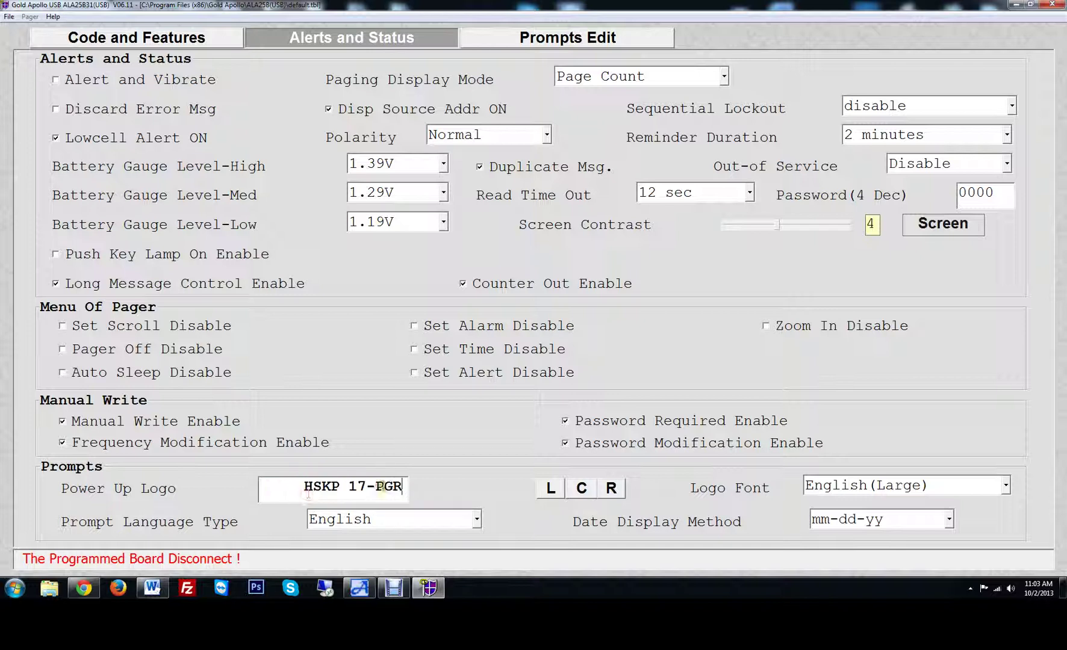
pyautogui.press('BackSpace')
pyautogui.press('BackSpace')
pyautogui.press('BackSpace')
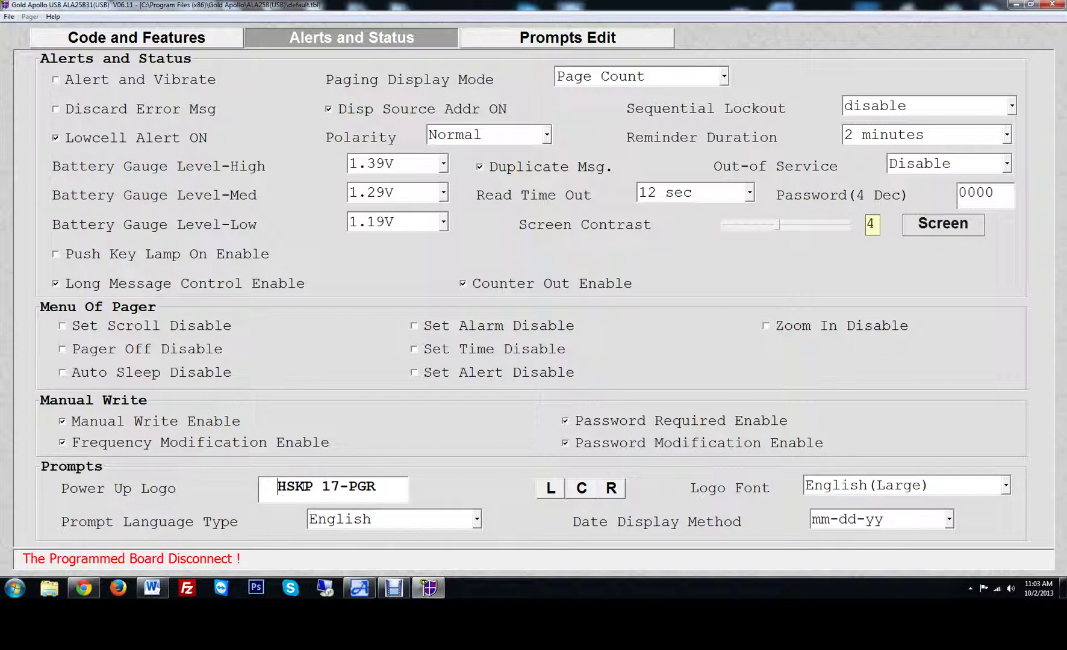
pyautogui.click(388, 450)
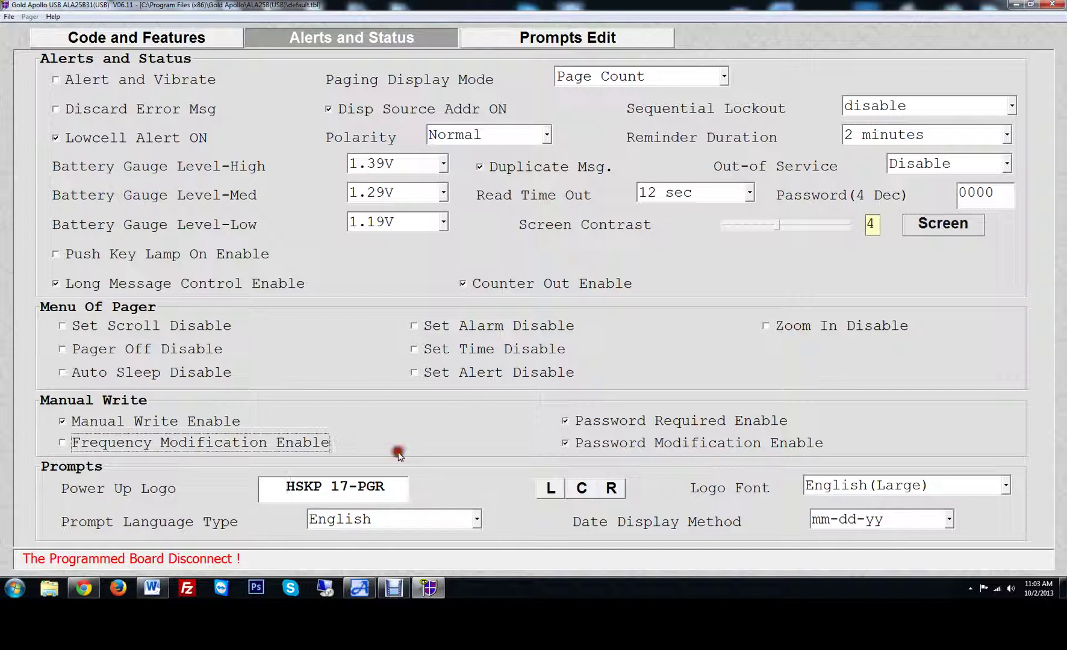
pyautogui.click(104, 446)
# Enable Frequency Modification and scroll through the reference screenshots in Gmail
pyautogui.click(91, 38)
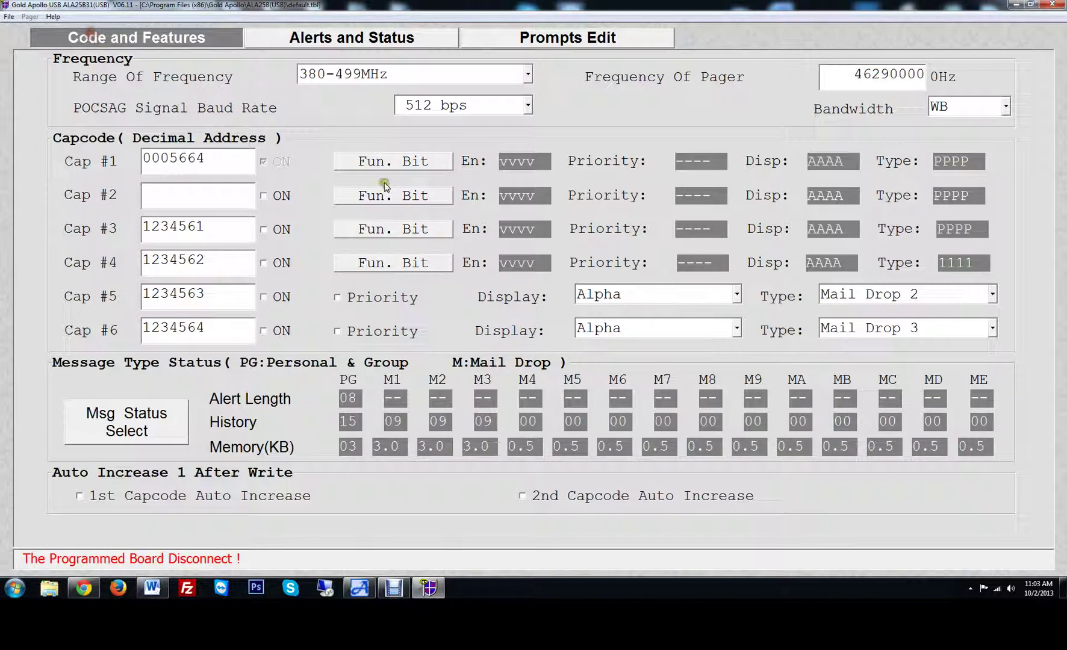
pyautogui.click(428, 592)
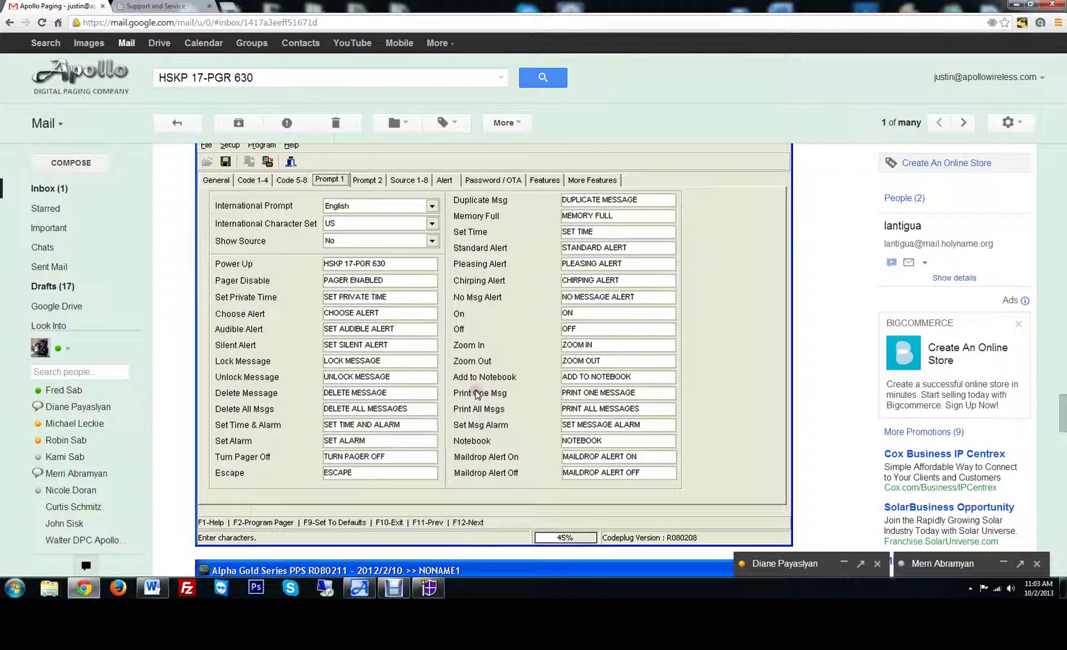
pyautogui.scroll(-4, 476, 394)
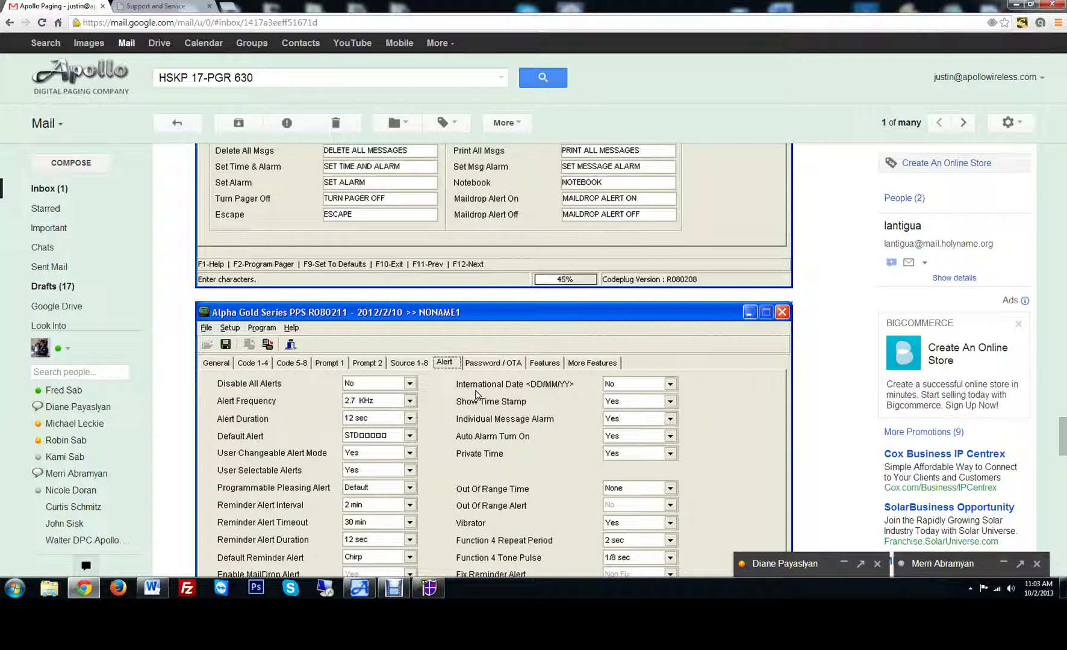
pyautogui.scroll(-3, 476, 394)
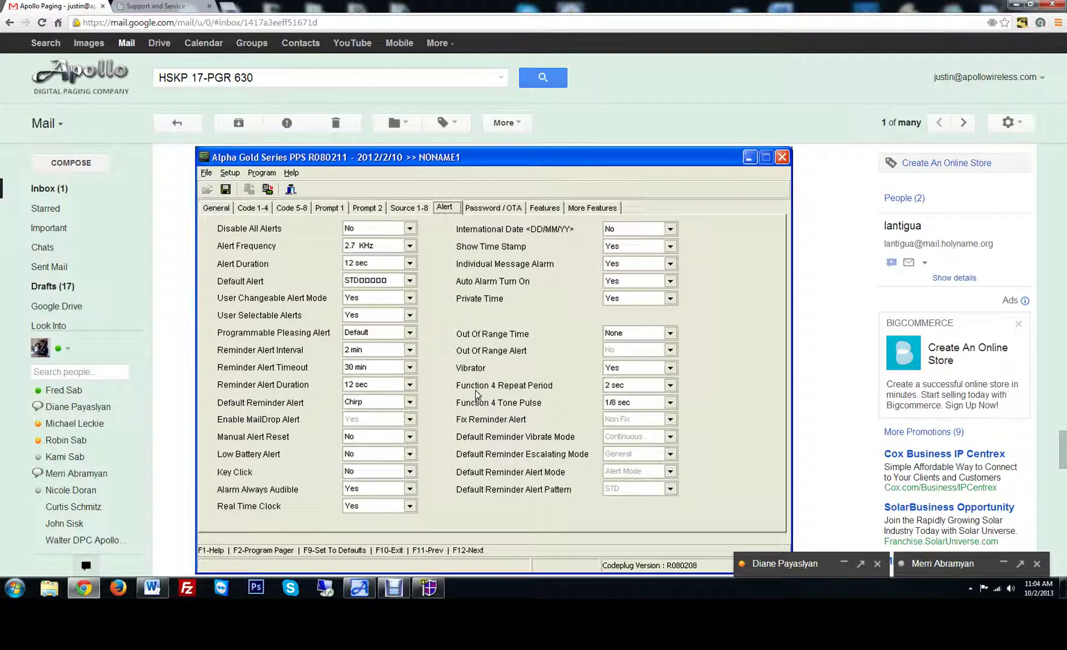
# Compare the Alerts and Status, Prompts Edit and Code and Features pages against the reference
pyautogui.click(428, 588)
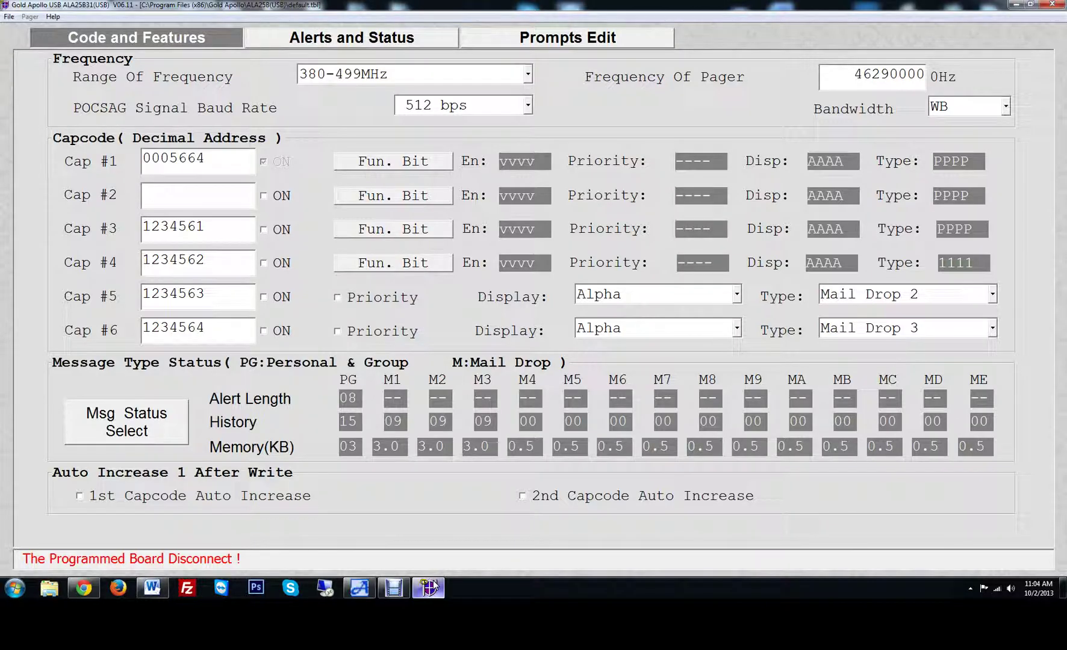
pyautogui.click(335, 42)
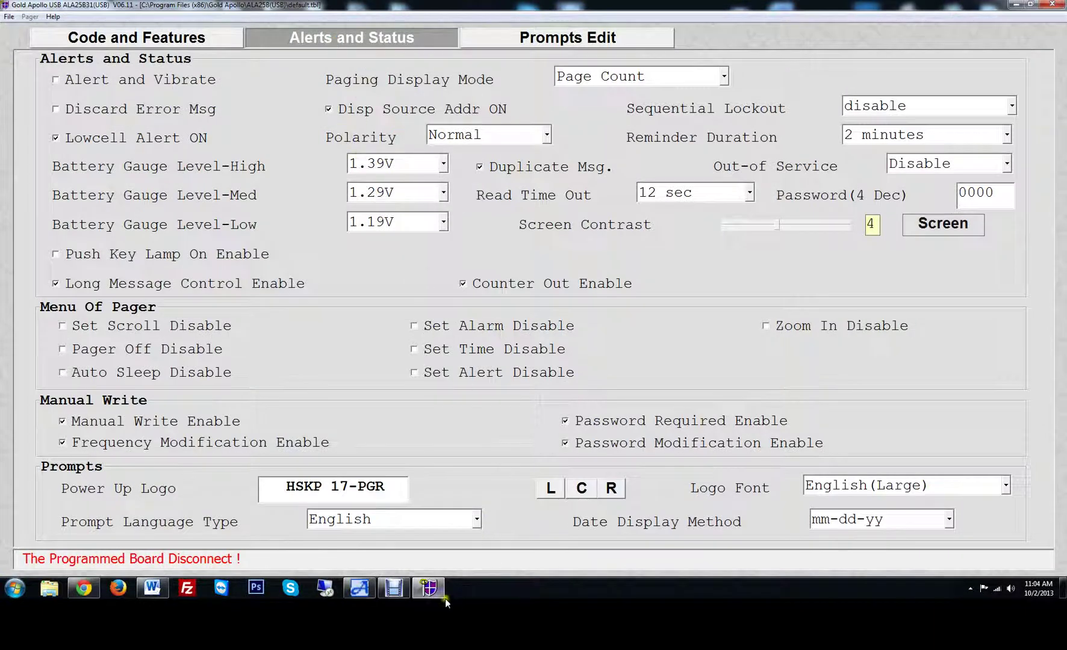
pyautogui.click(523, 38)
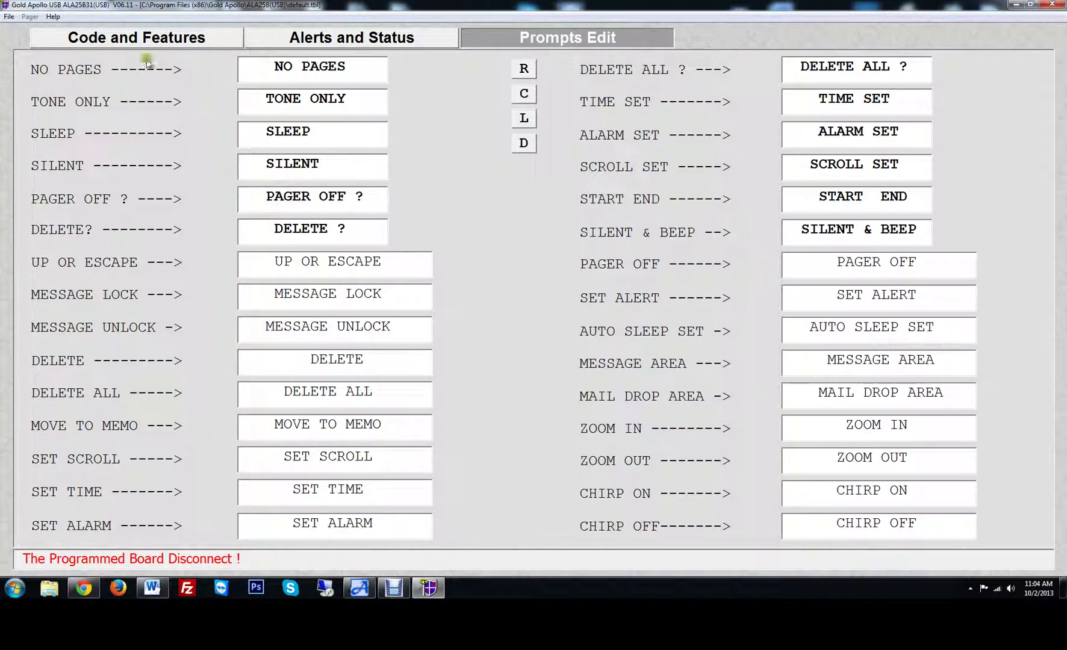
pyautogui.click(156, 34)
pyautogui.click(294, 37)
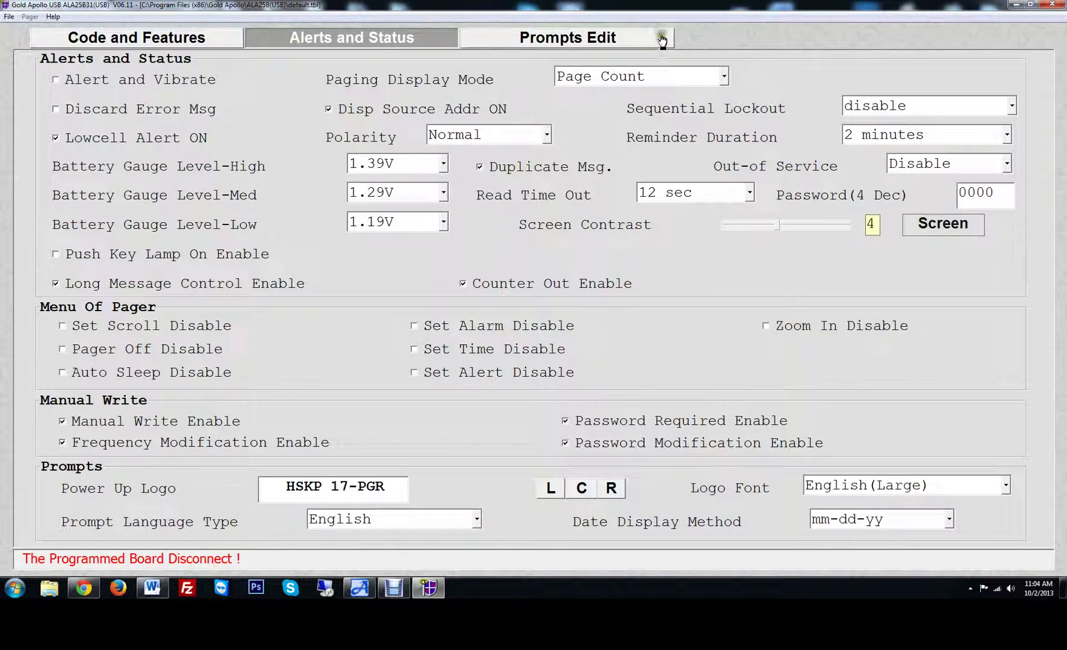
pyautogui.click(571, 38)
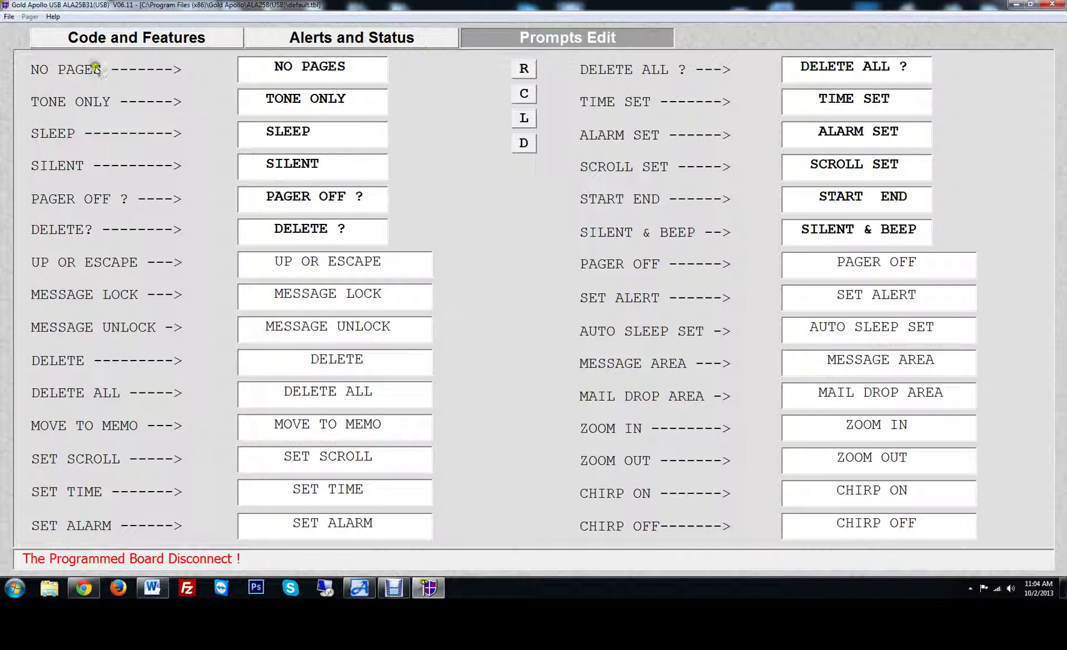
pyautogui.click(106, 43)
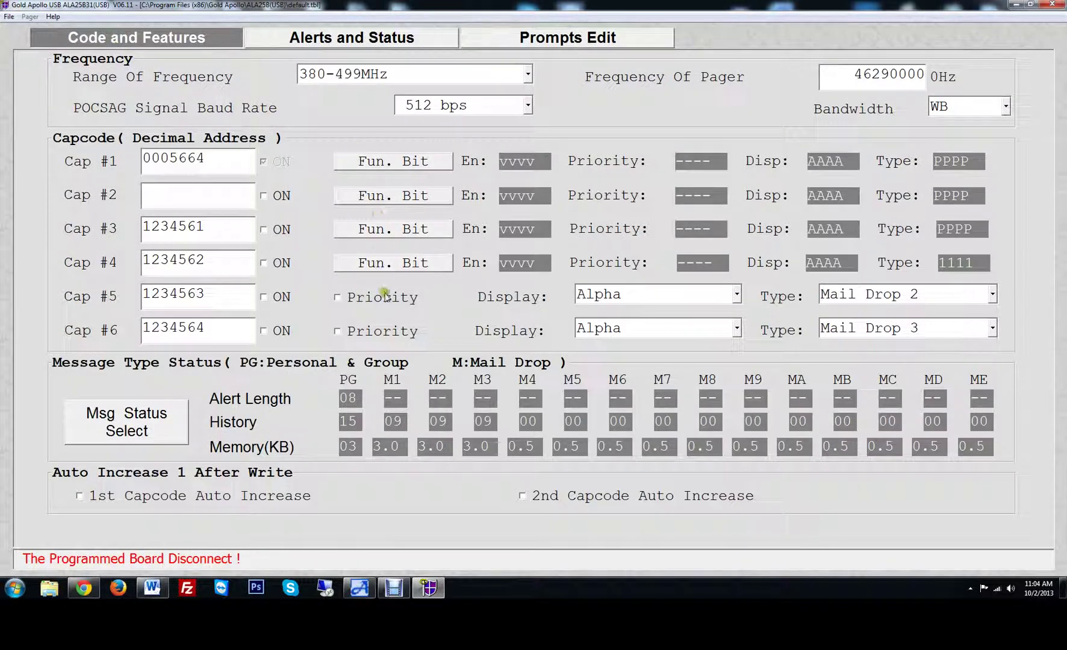
# Use File > Save As to save the table as 'HolyName' in the ALA25B(USB) folder
pyautogui.click(9, 17)
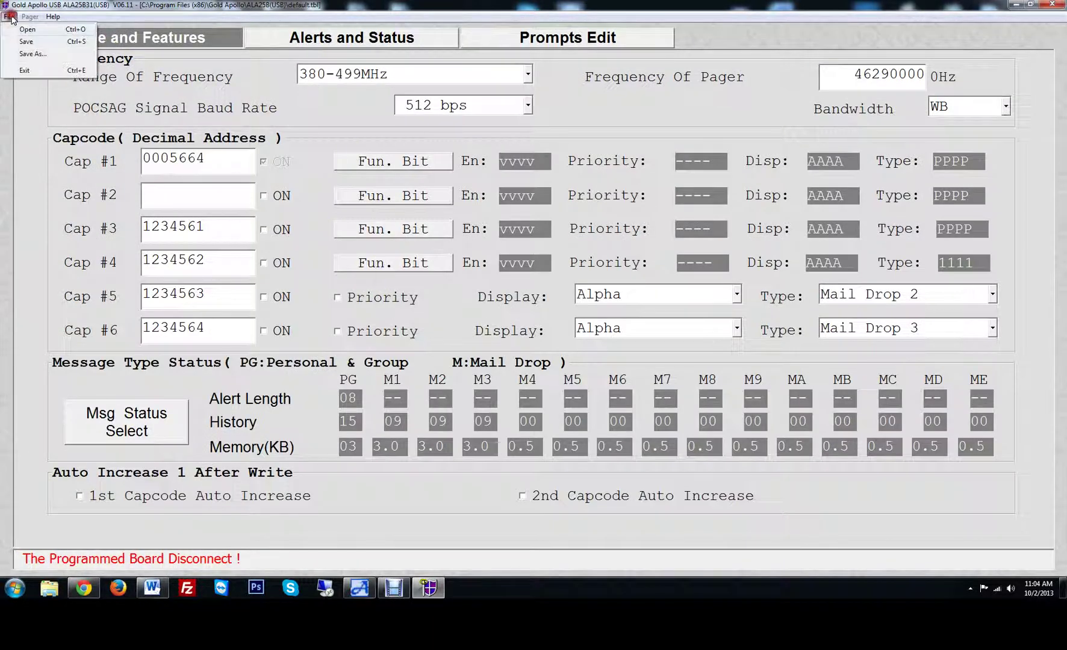
pyautogui.click(21, 54)
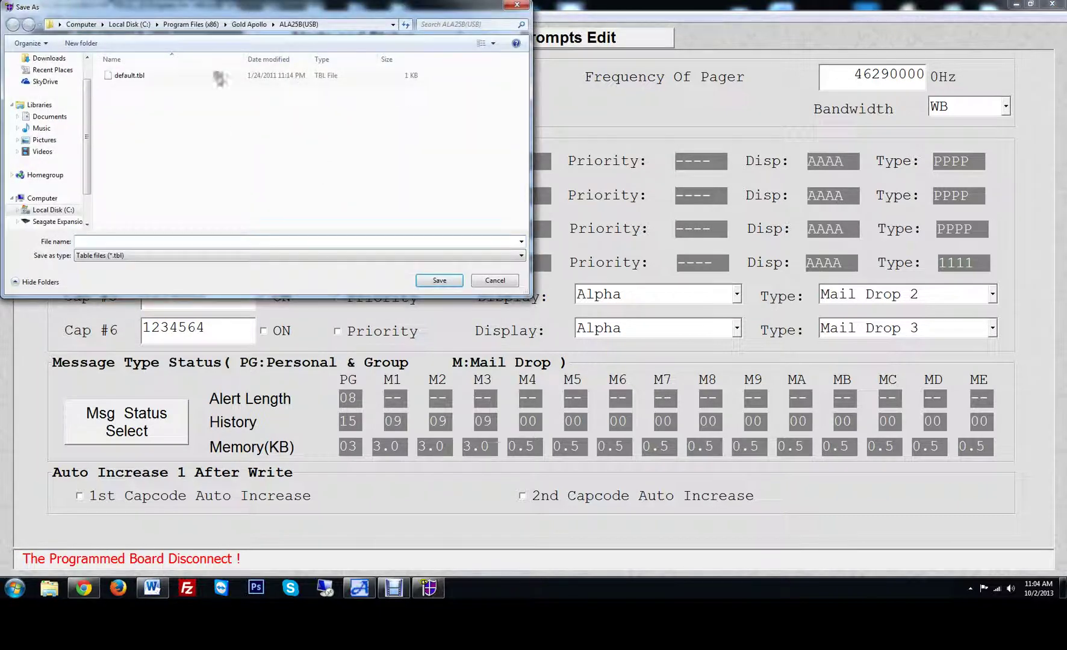
pyautogui.moveTo(257, 4); pyautogui.dragTo(766, 222)
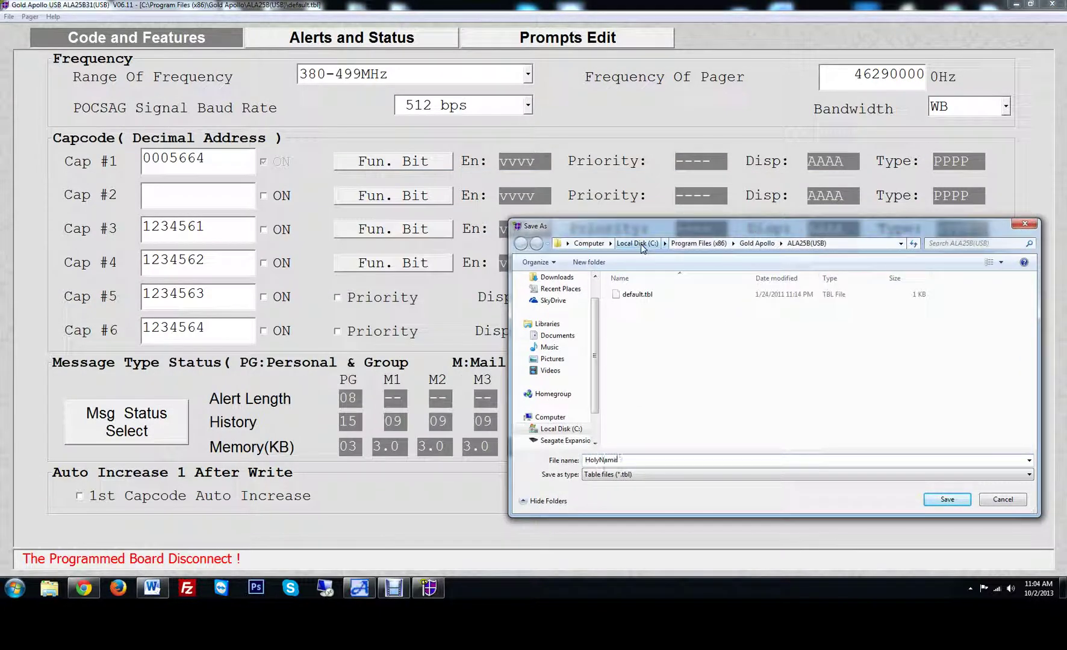
pyautogui.write('HolyName')
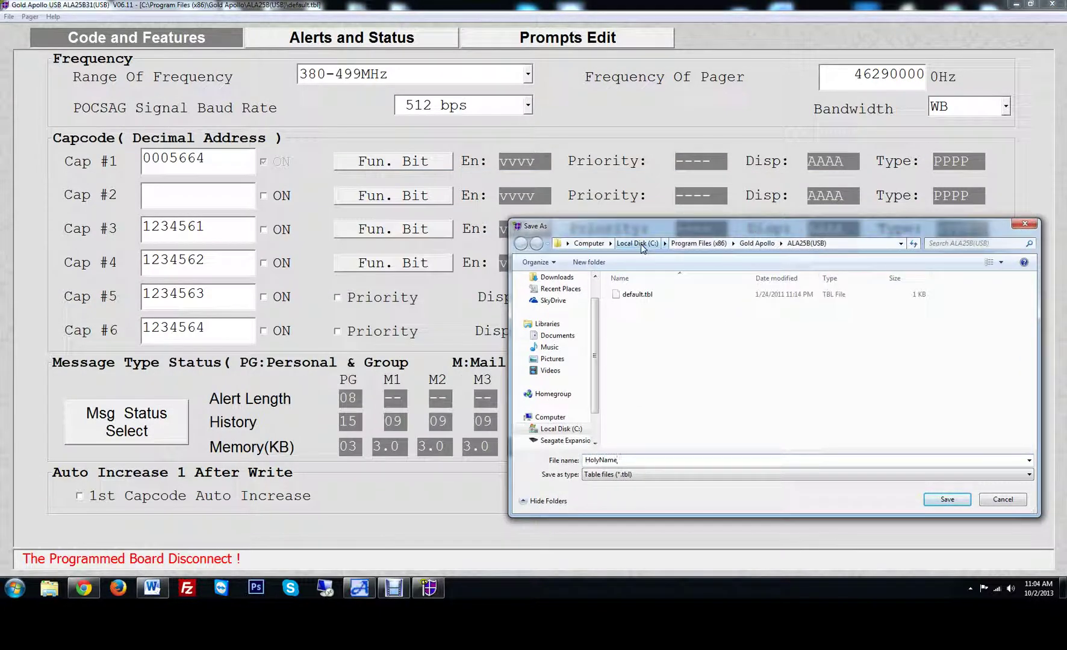
pyautogui.click(948, 500)
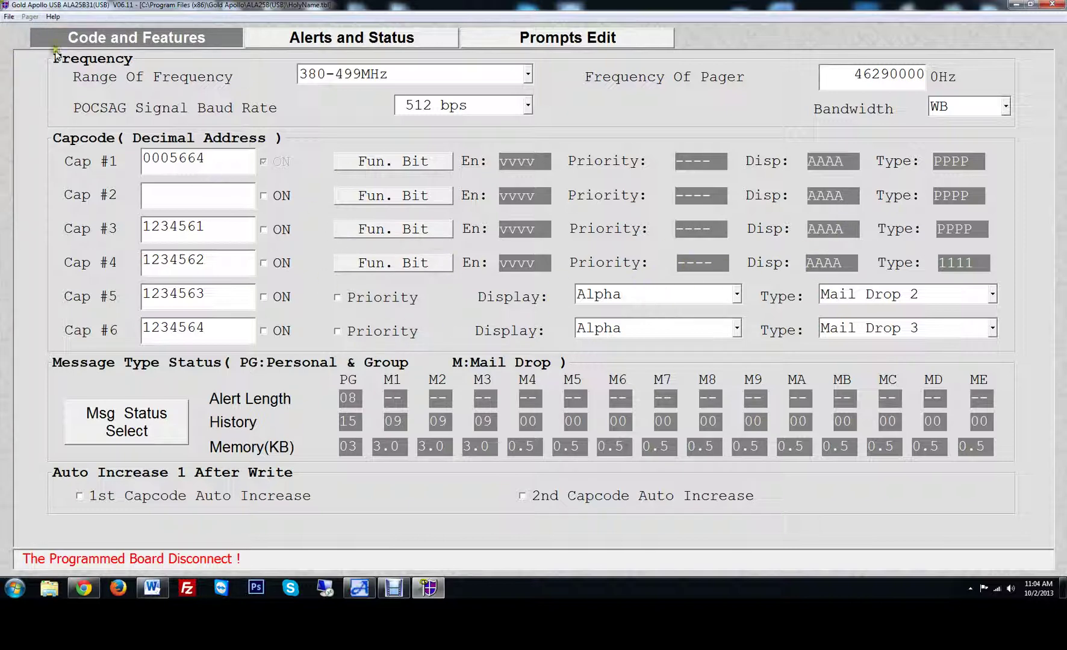
# Check the Alerts and Status, Prompts Edit and Code and Features pages, then minimize the programmer
pyautogui.click(330, 37)
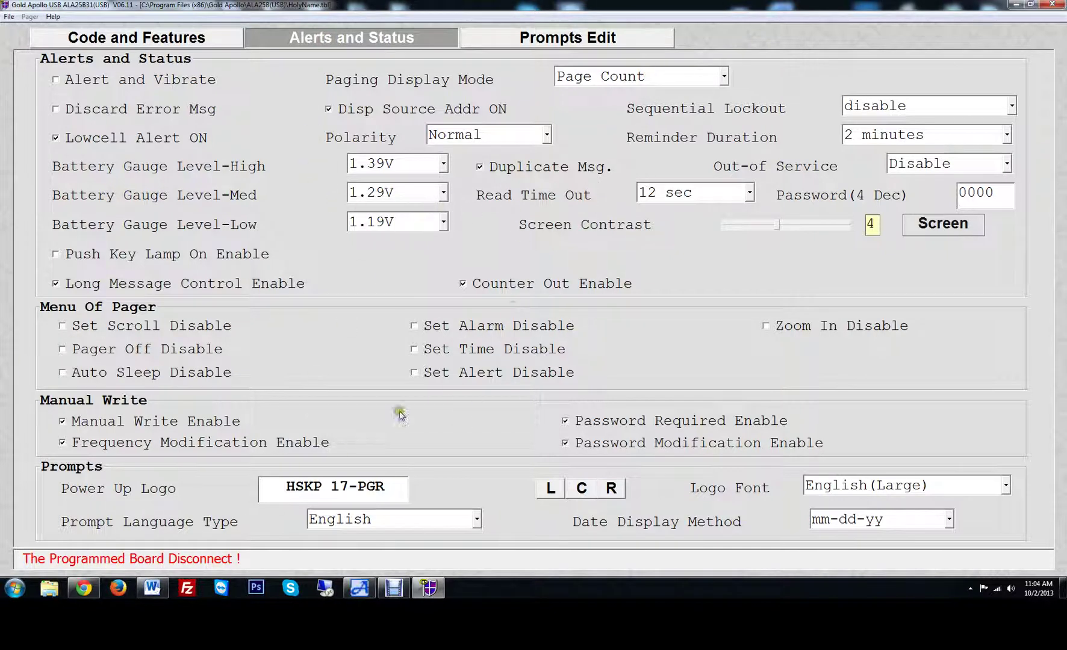
pyautogui.click(535, 46)
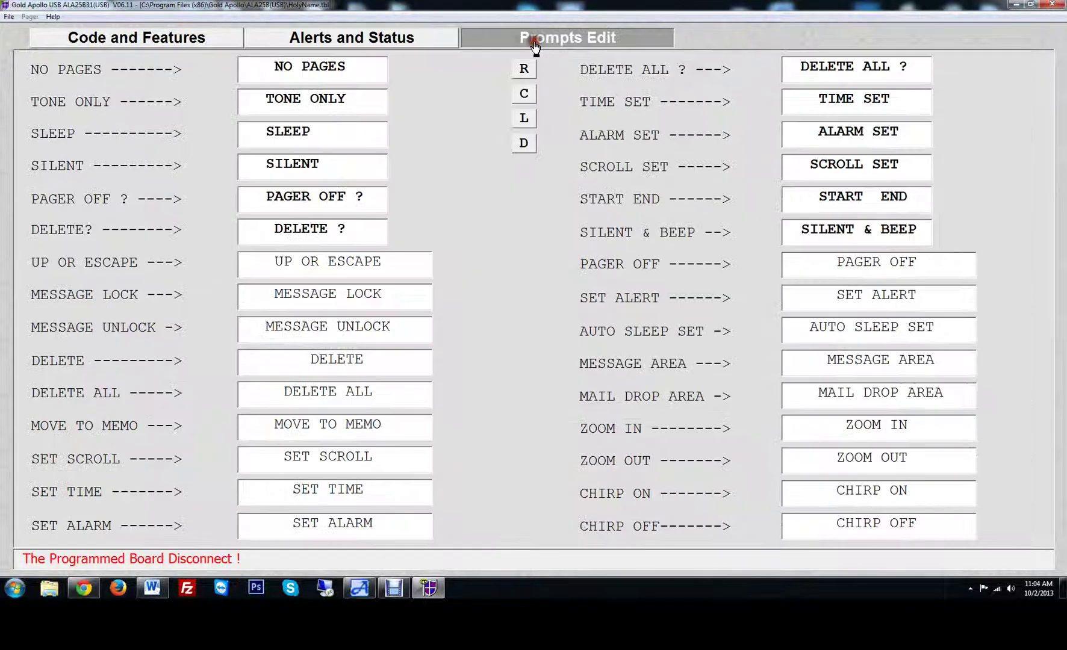
pyautogui.click(332, 39)
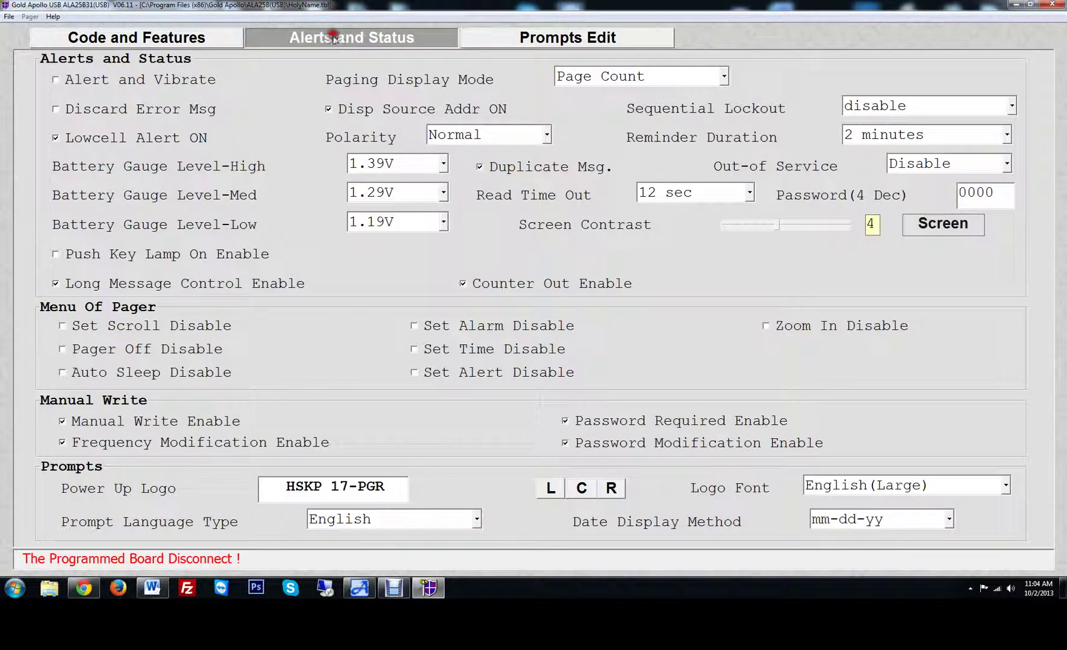
pyautogui.click(195, 38)
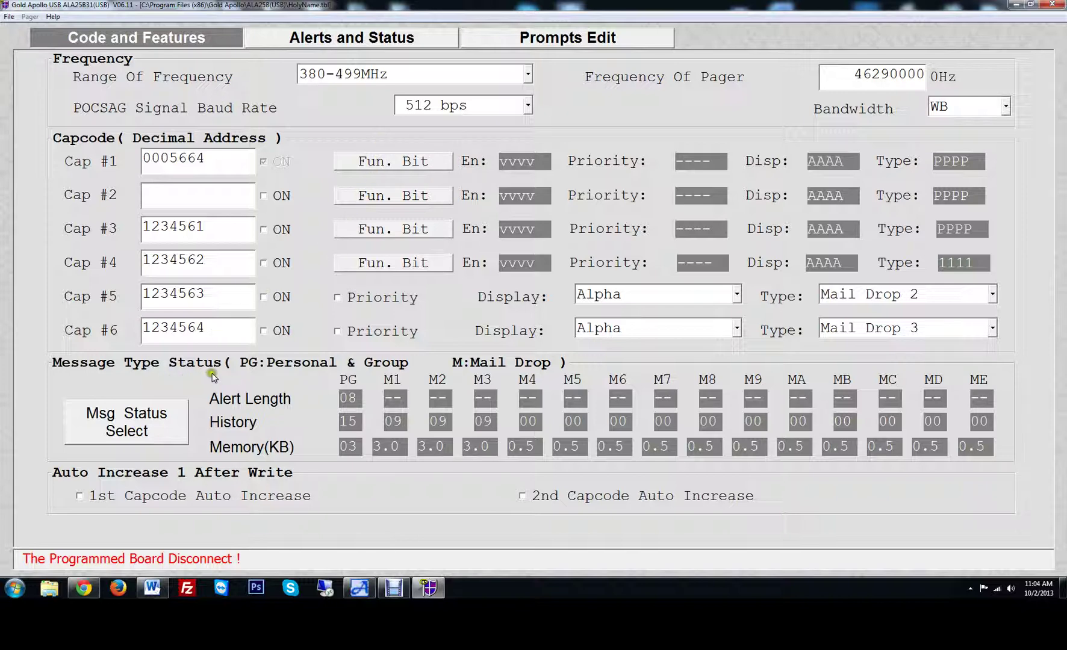
pyautogui.click(1022, 5)
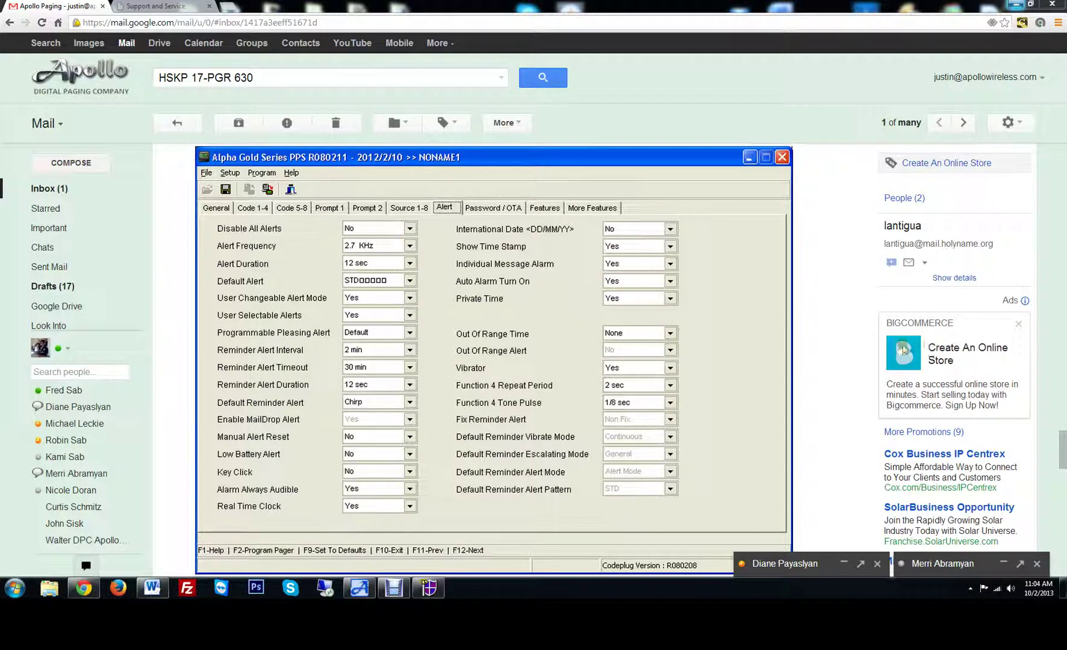
# Scroll through the email's programmer screenshots, then bring the Gold Apollo programmer back to the front
pyautogui.click(826, 350)
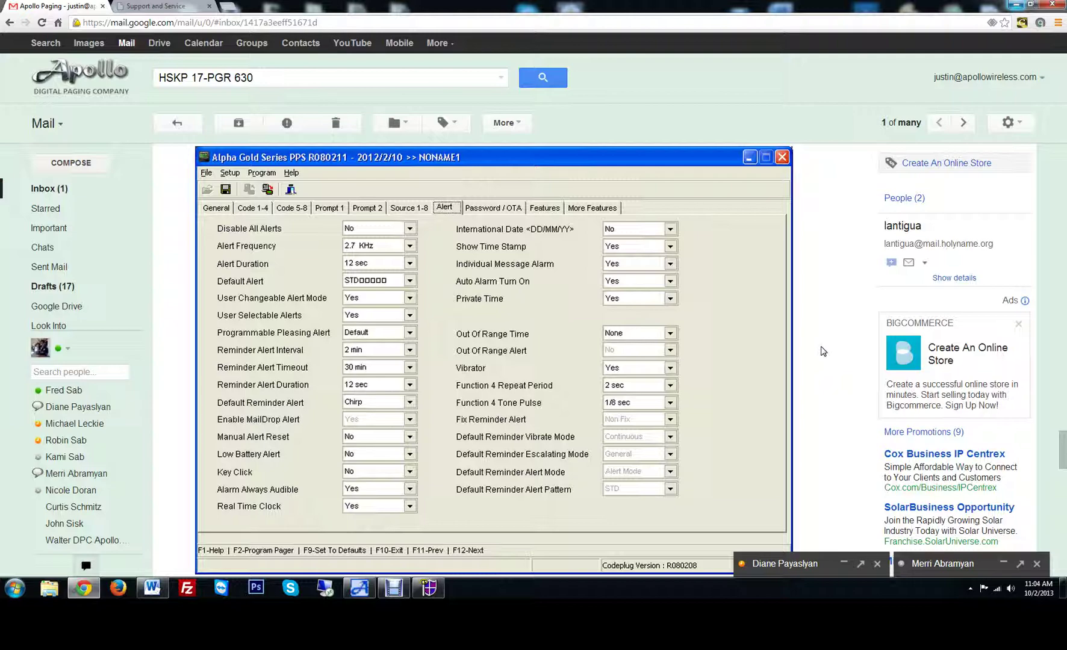
pyautogui.scroll(20, 823, 350)
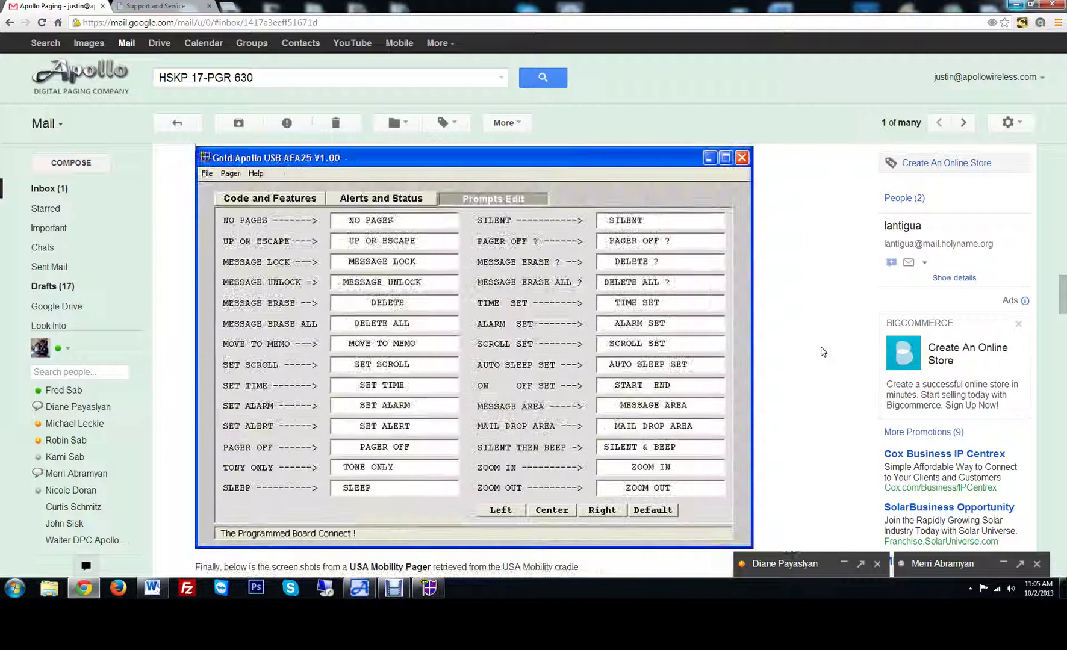
pyautogui.scroll(14, 823, 351)
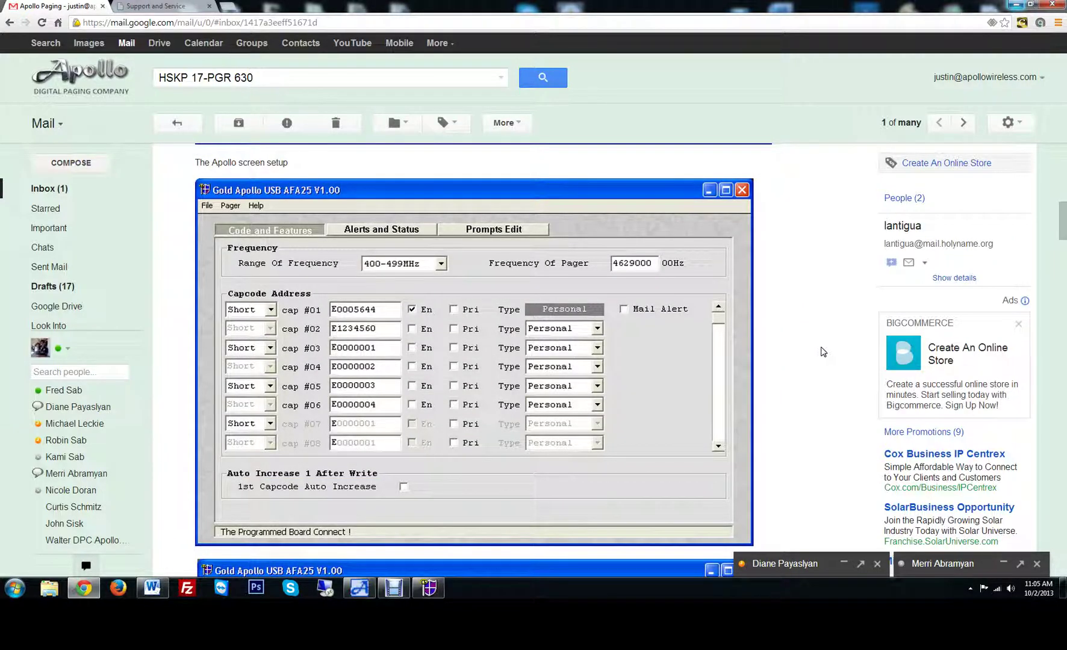
pyautogui.scroll(-20, 823, 352)
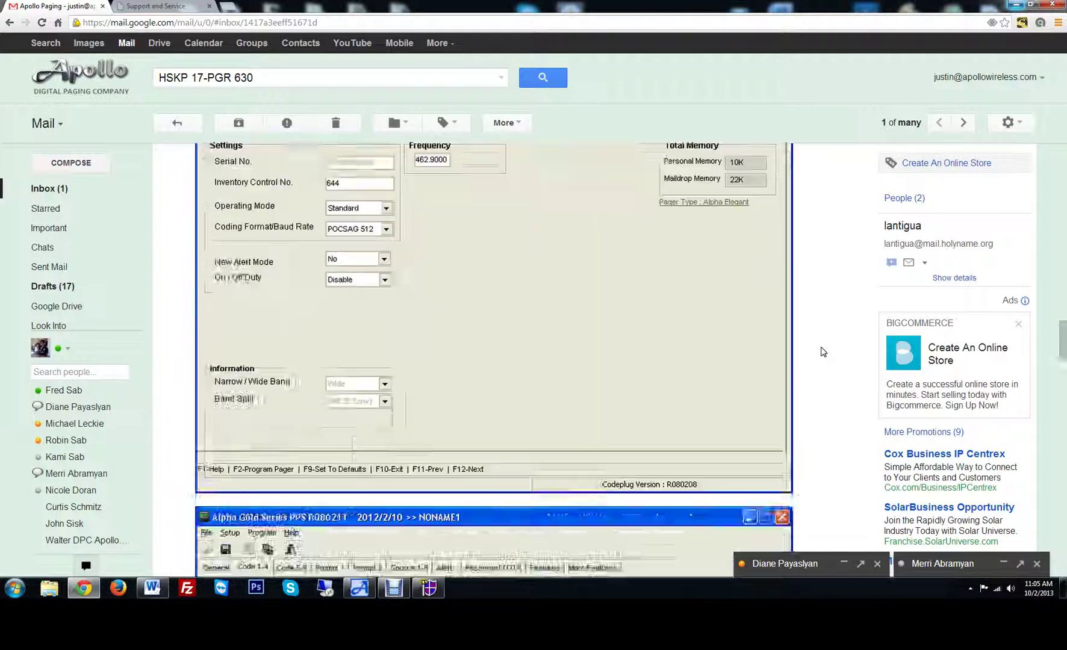
pyautogui.scroll(-15, 823, 352)
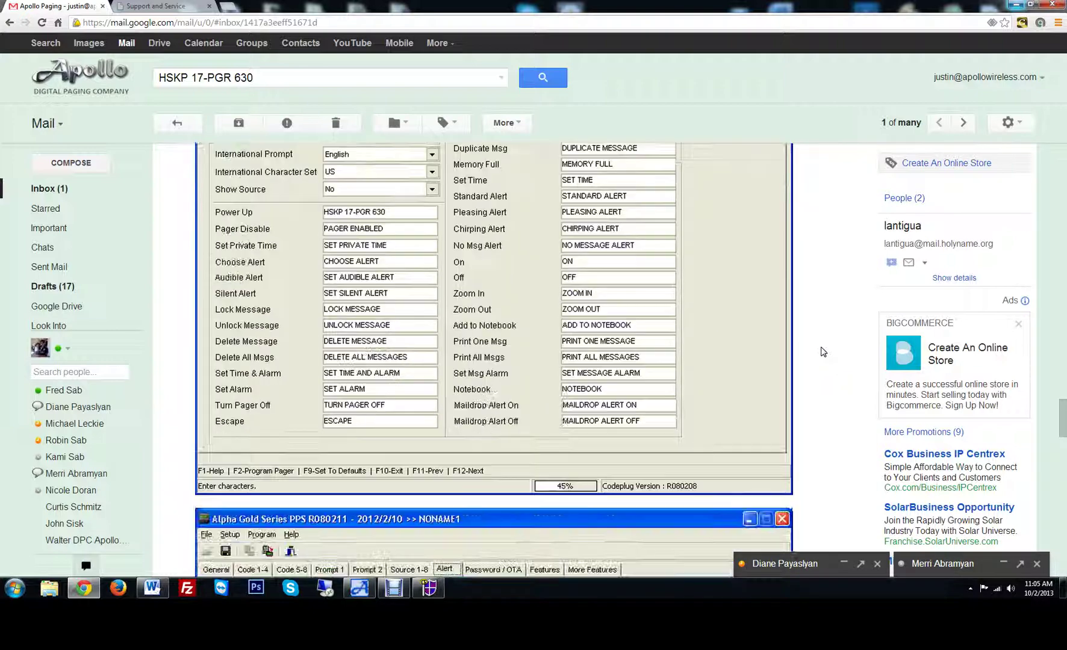
pyautogui.click(429, 588)
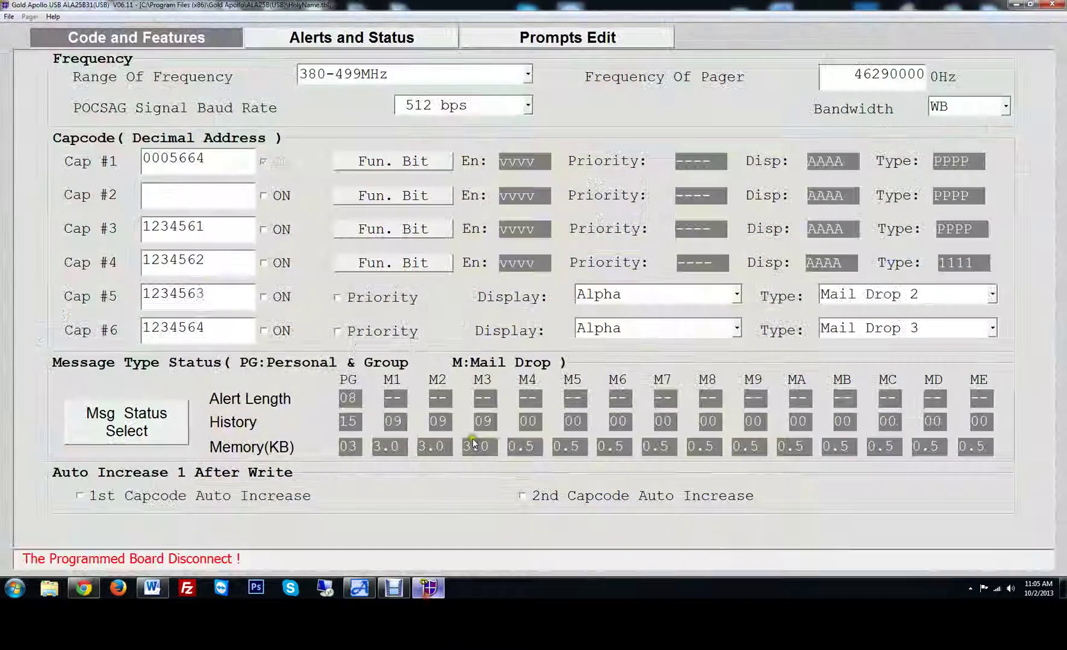